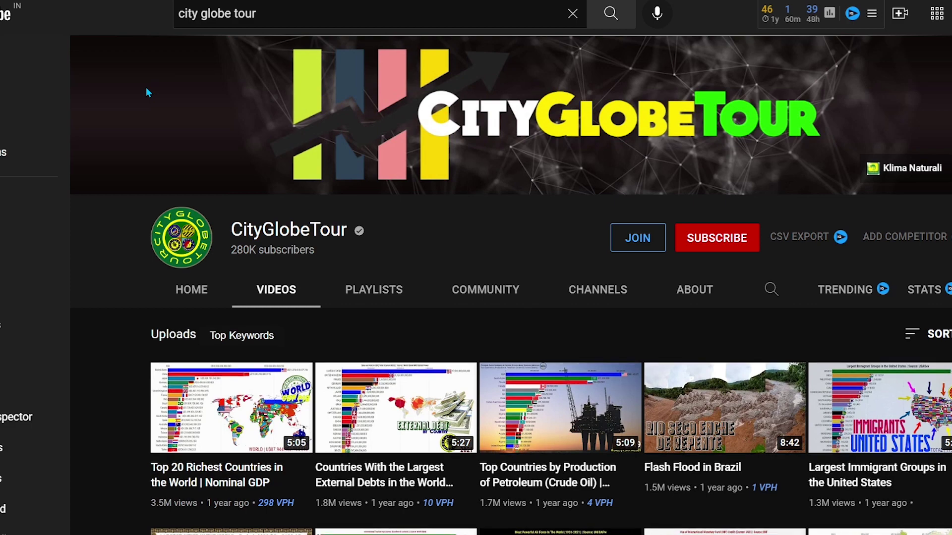
Examine CityGlobeTour's uploads, then its estimated monthly earnings and daily view statistics on Social Blade.
scroll(146, 87, down, 3)
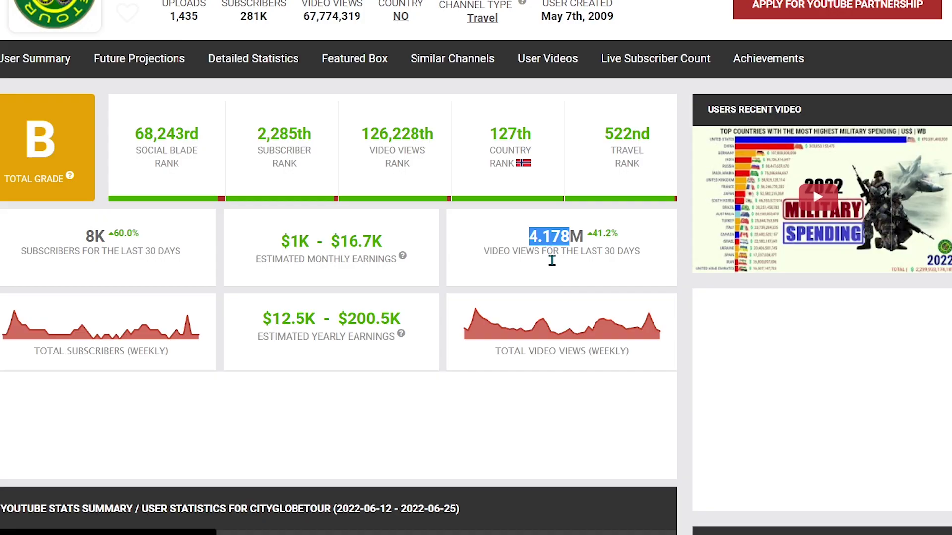
click(284, 247)
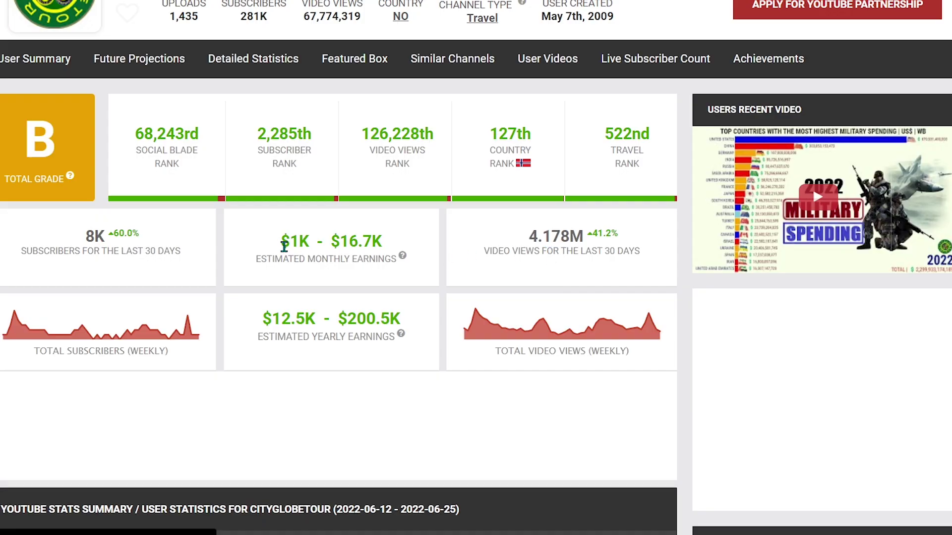
drag(325, 244, 407, 266)
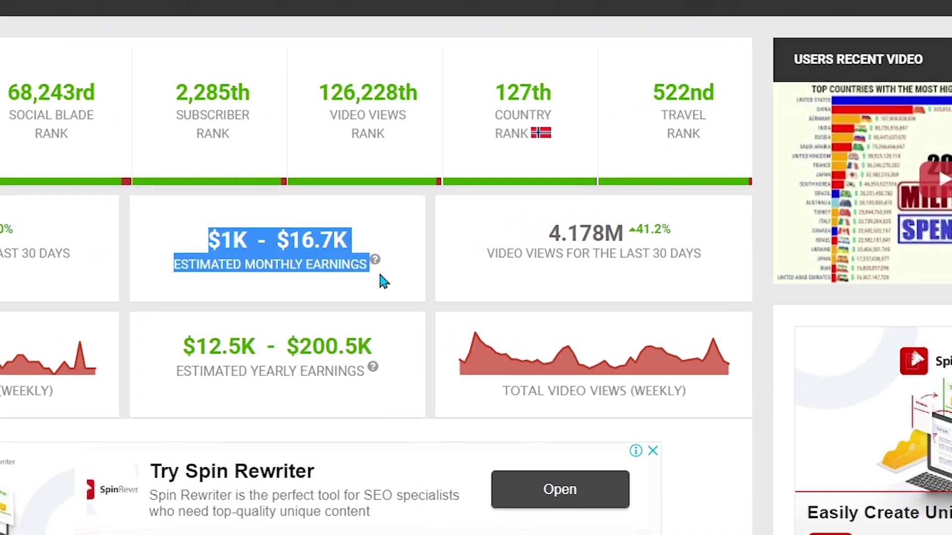
scroll(377, 273, down, 2)
mouse_move(372, 269)
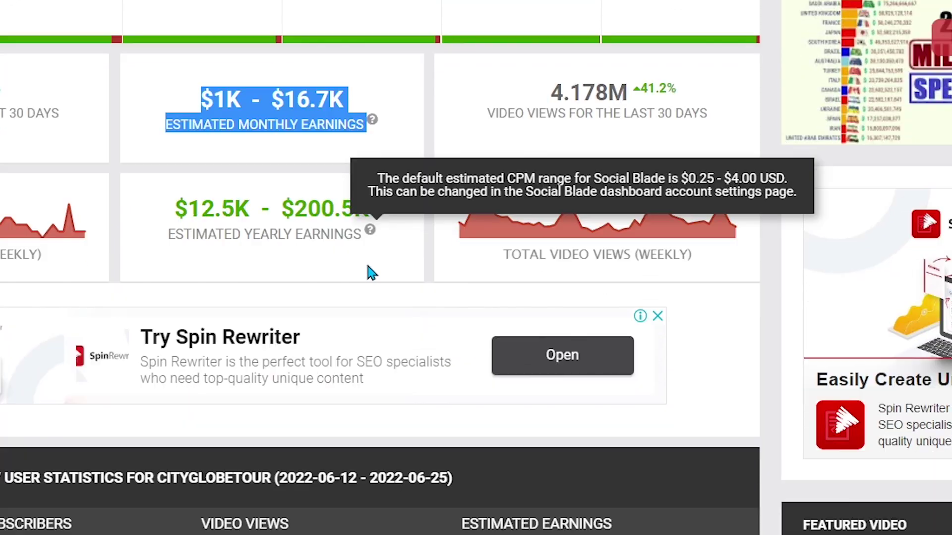
scroll(372, 273, down, 5)
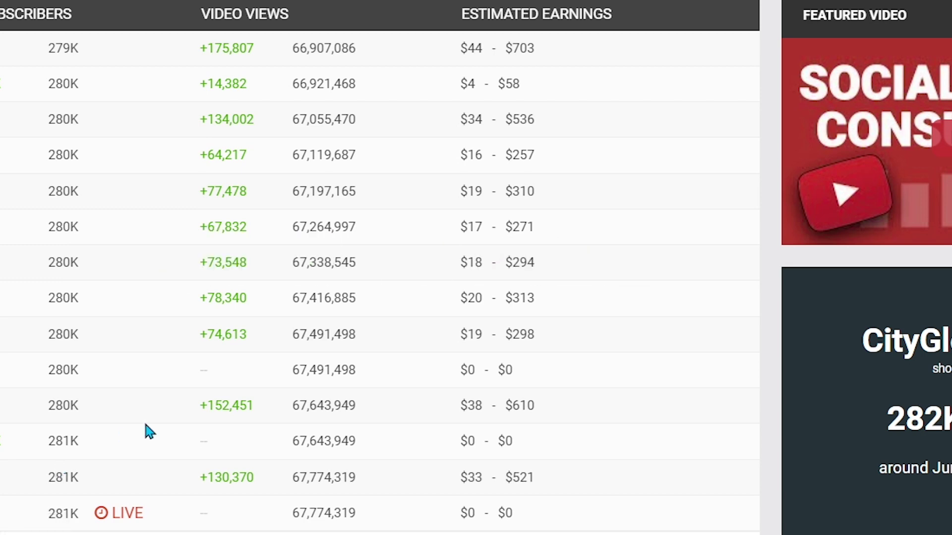
scroll(145, 426, up, 5)
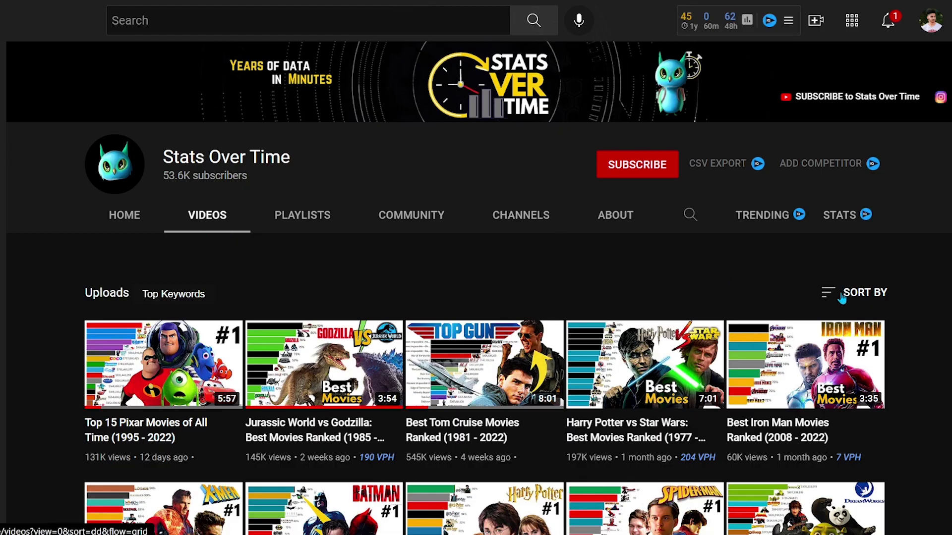
Sort the Stats Over Time channel's uploads by most popular and review their view counts.
click(842, 298)
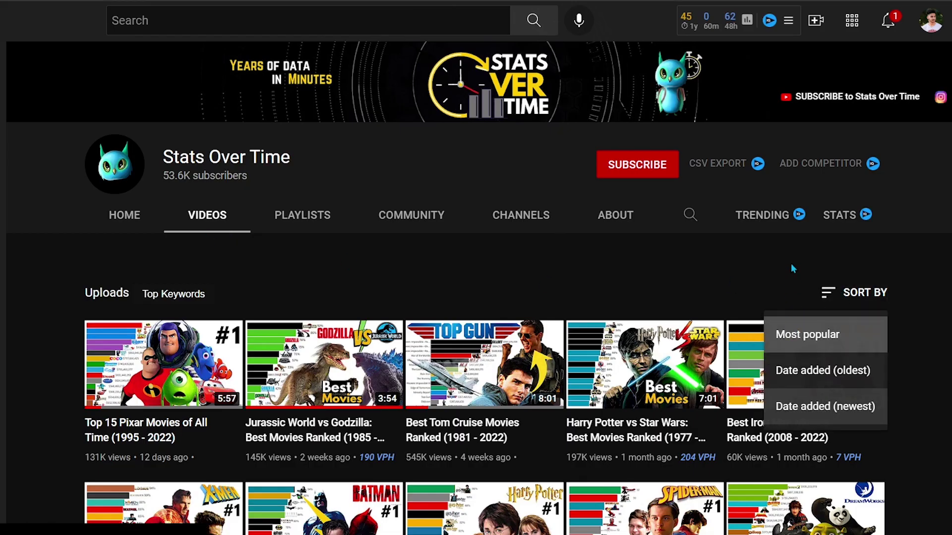
click(806, 334)
scroll(622, 386, down, 5)
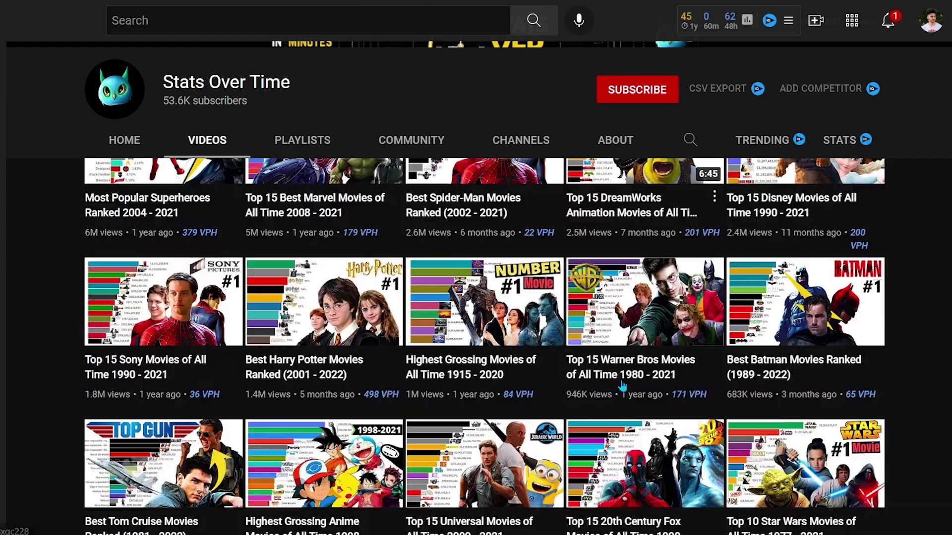
scroll(622, 385, down, 1)
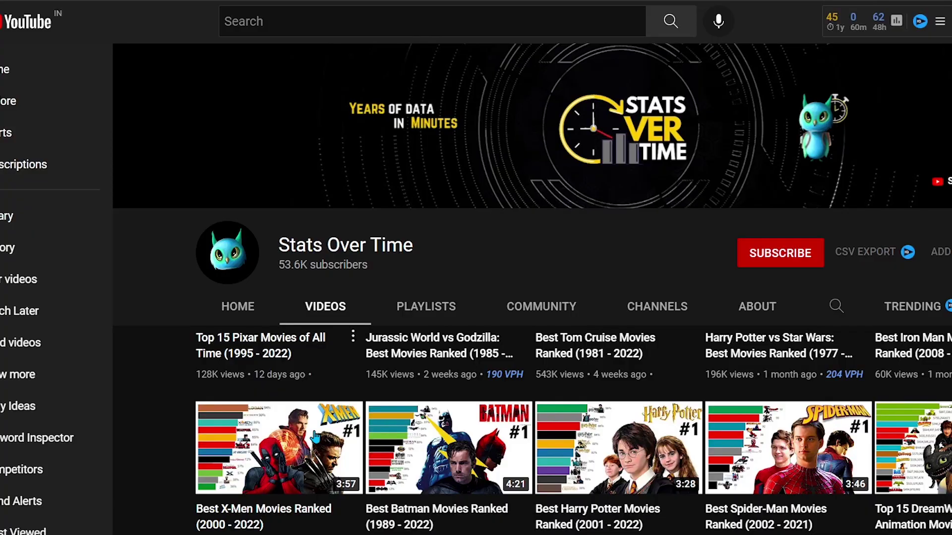
Open the channel's Top 15 Pixar Movies video and examine the channel's total views and views in the last 30 days.
click(314, 436)
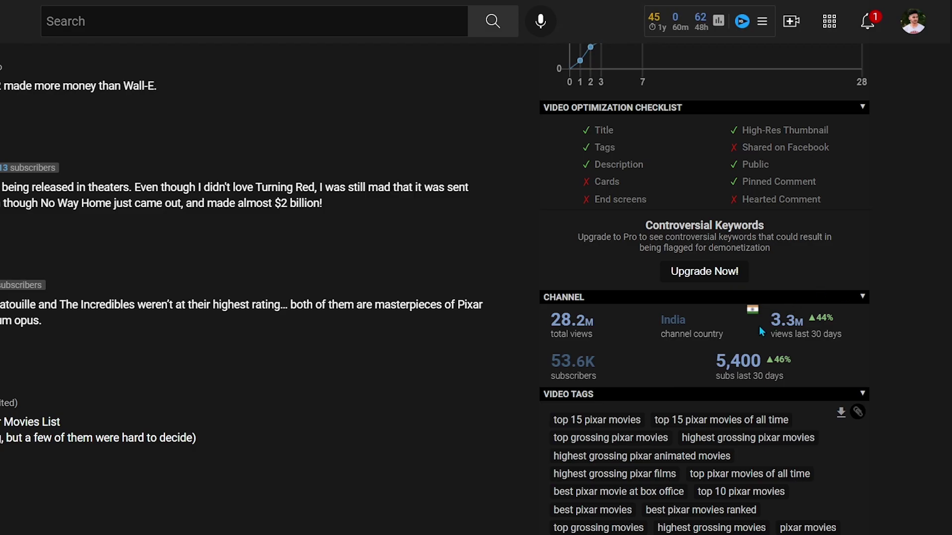
scroll(769, 322, down, 3)
double_click(798, 290)
drag(832, 309, 905, 308)
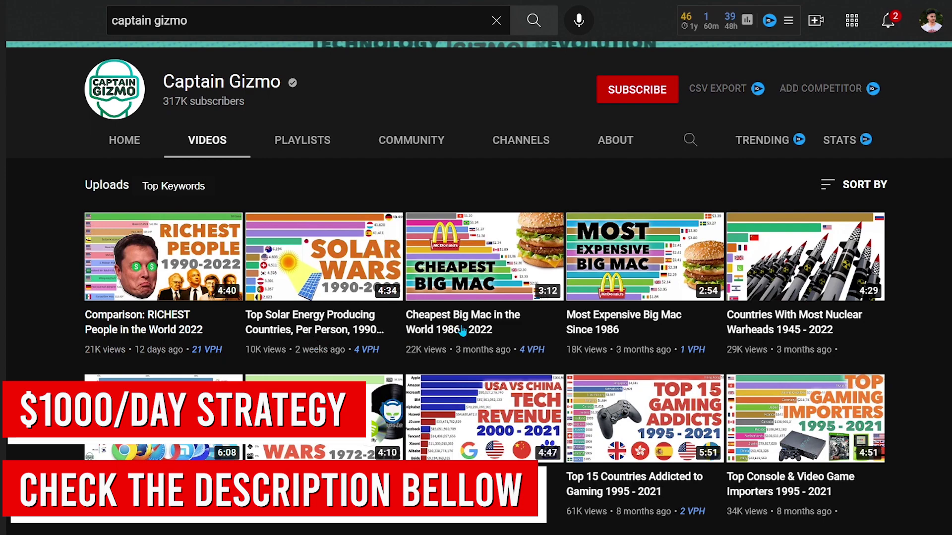
Browse the Captain Gizmo channel's uploads, including its most popular videos, and review their topics and view counts.
scroll(609, 321, down, 2)
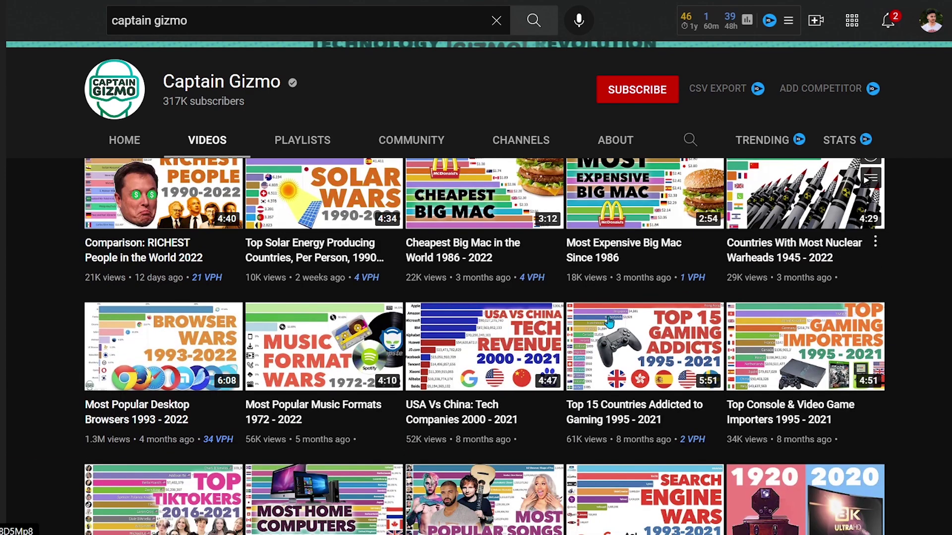
scroll(372, 342, down, 3)
scroll(339, 297, up, 3)
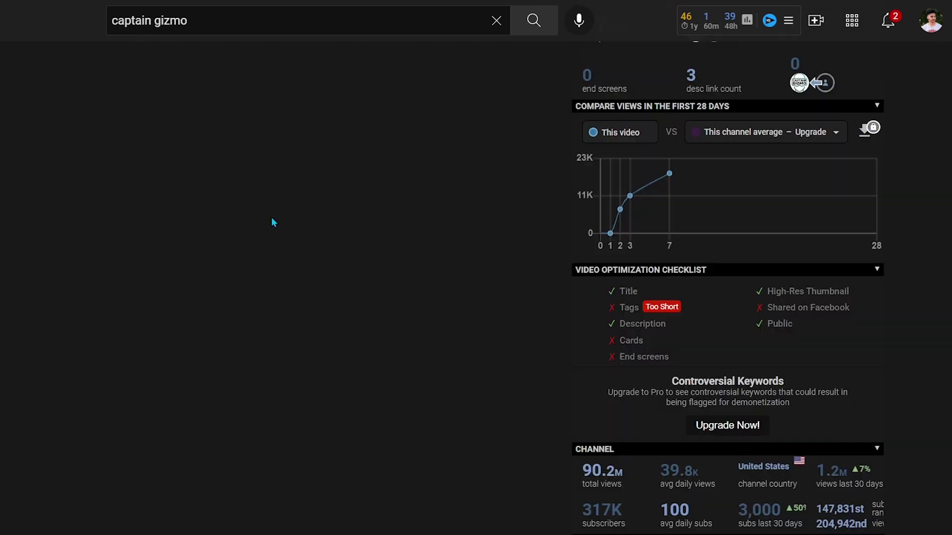
scroll(271, 217, down, 5)
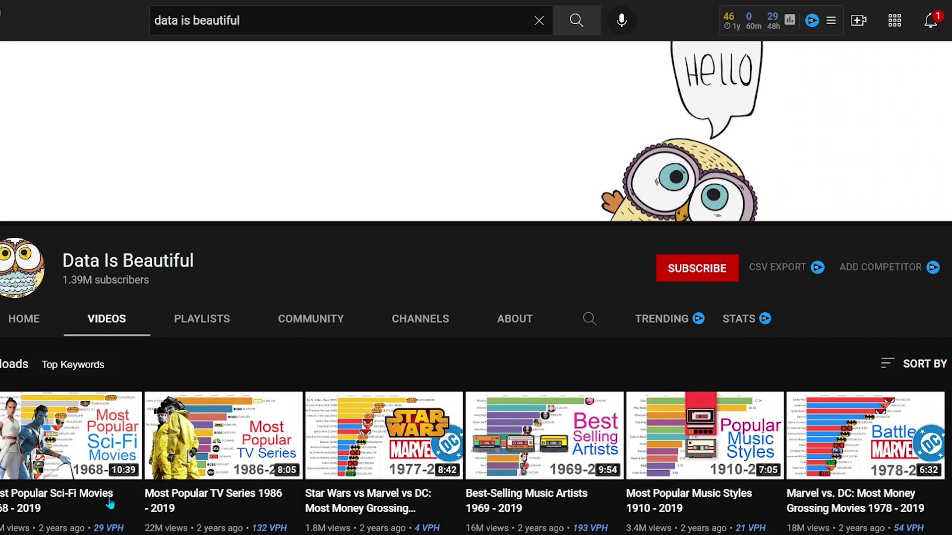
Sort the Data Is Beautiful channel's uploads by most popular and review their titles and view counts.
scroll(269, 296, down, 3)
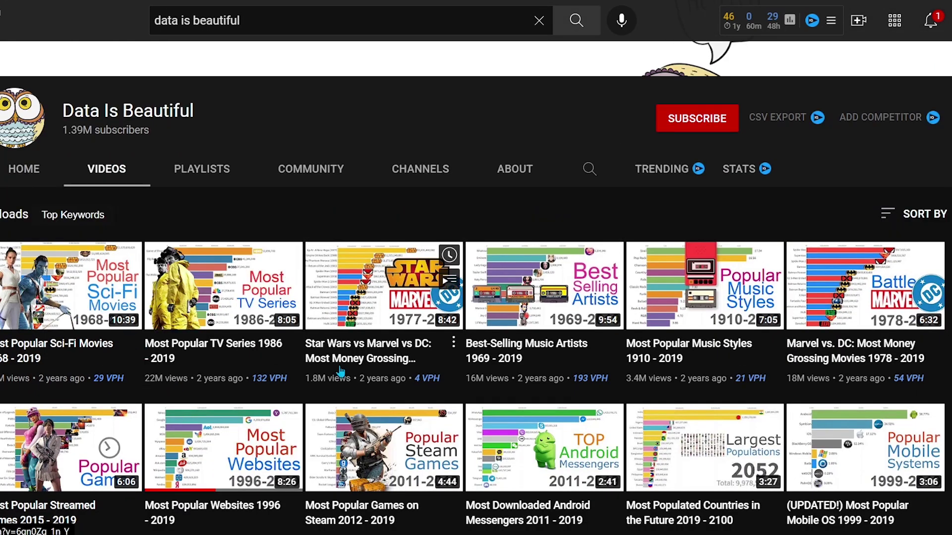
scroll(748, 318, down, 2)
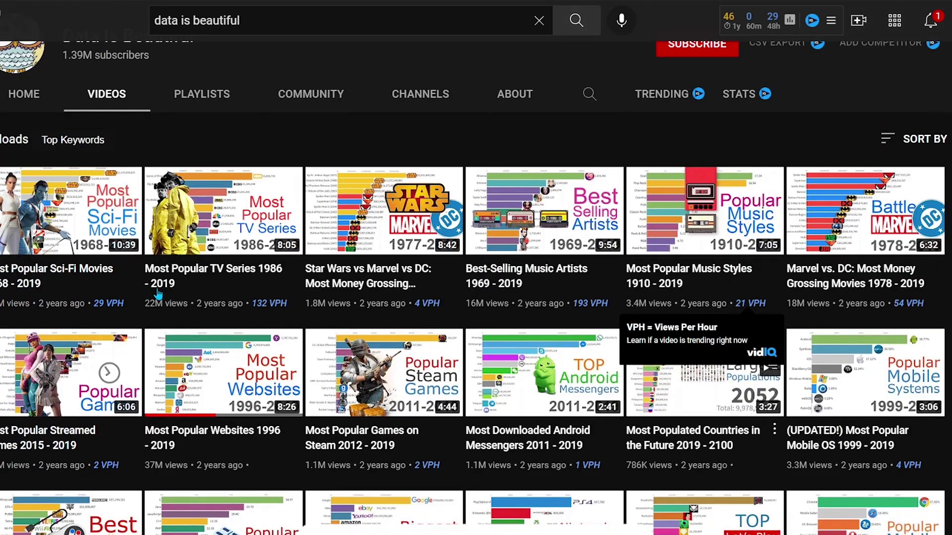
scroll(316, 355, up, 3)
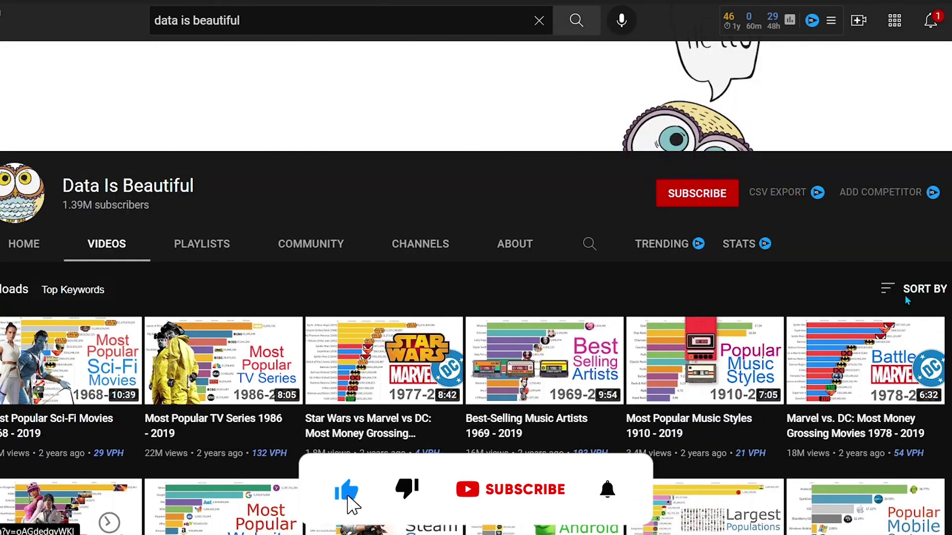
click(905, 297)
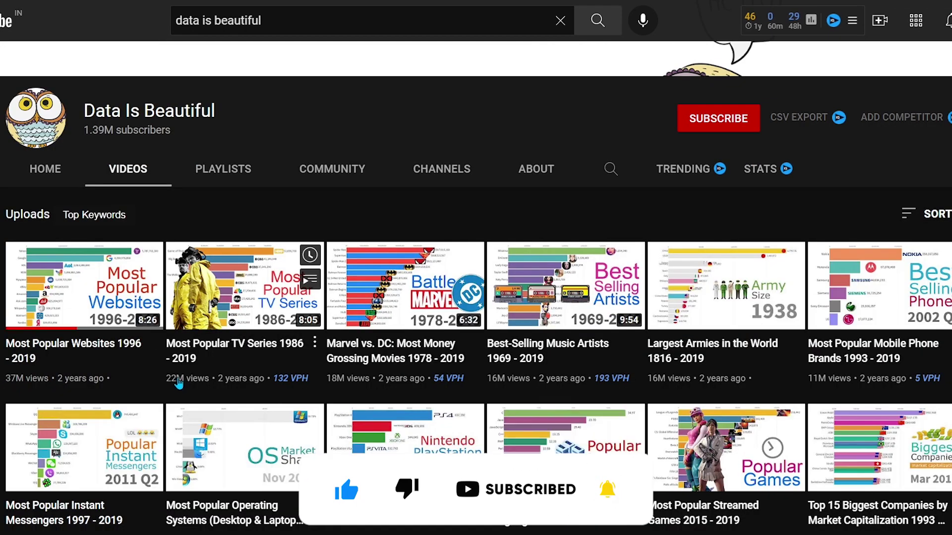
scroll(495, 347, down, 2)
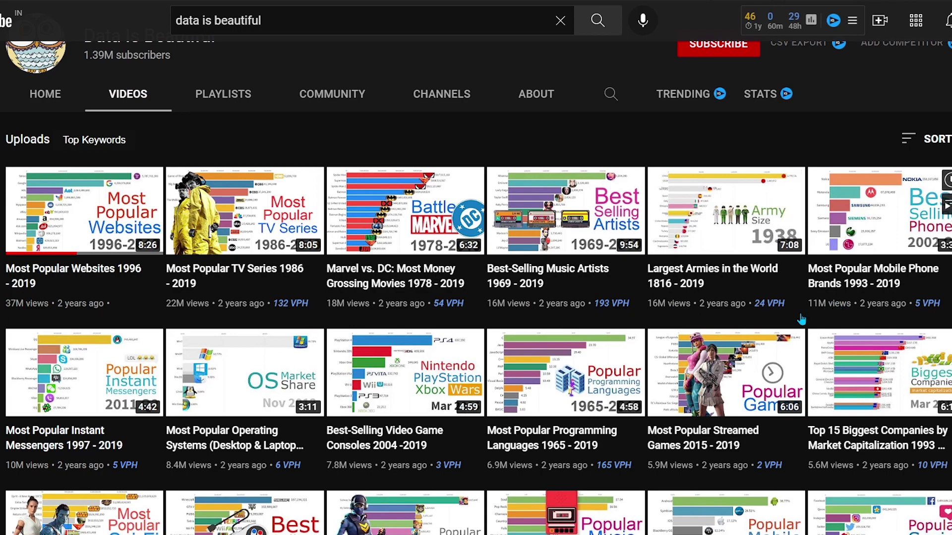
scroll(570, 426, down, 2)
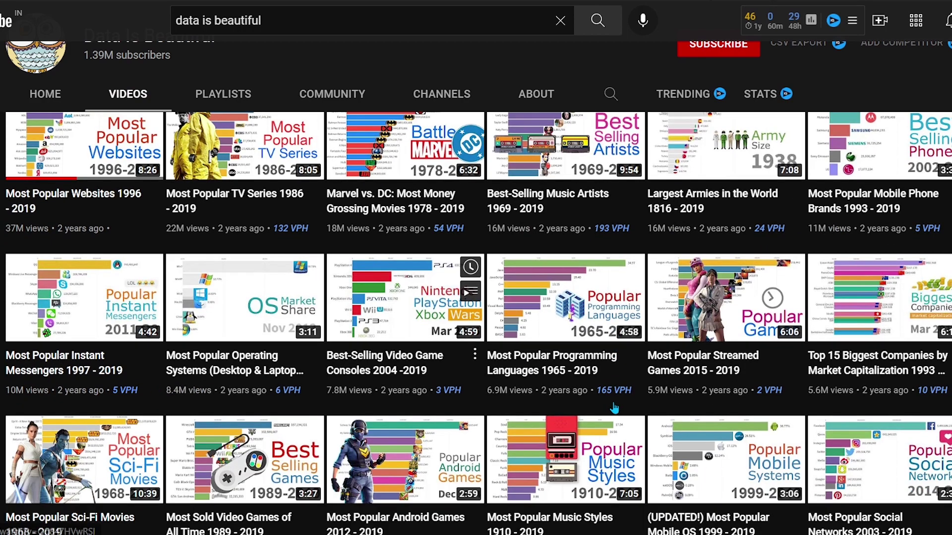
scroll(594, 400, down, 2)
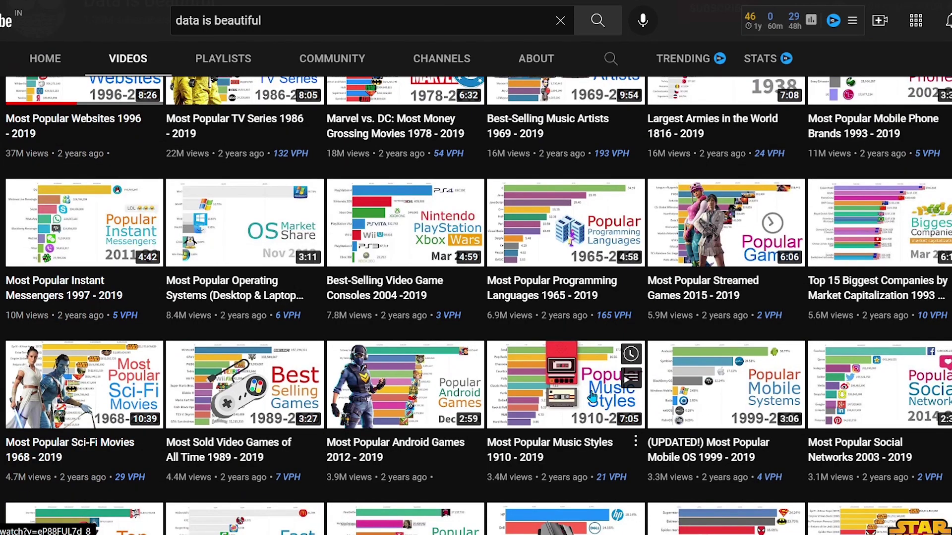
scroll(593, 397, up, 6)
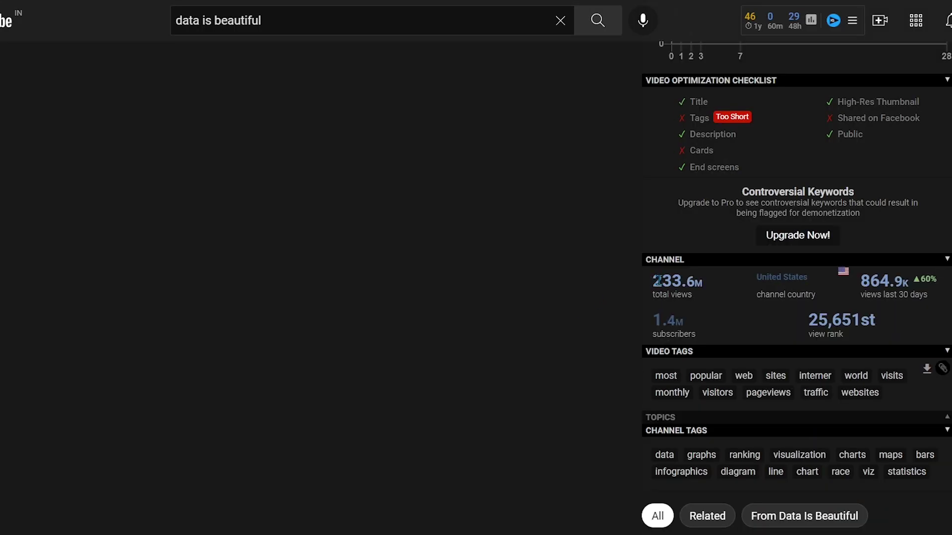
click(737, 286)
scroll(860, 280, up, 1)
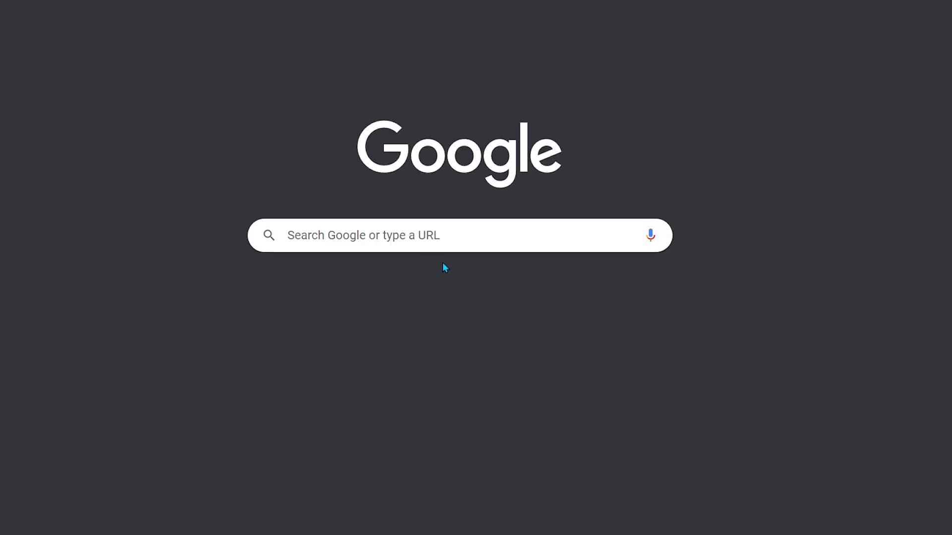
Search Google for "flourish studio" and open the Flourish data visualization website.
click(454, 239)
text(flo)
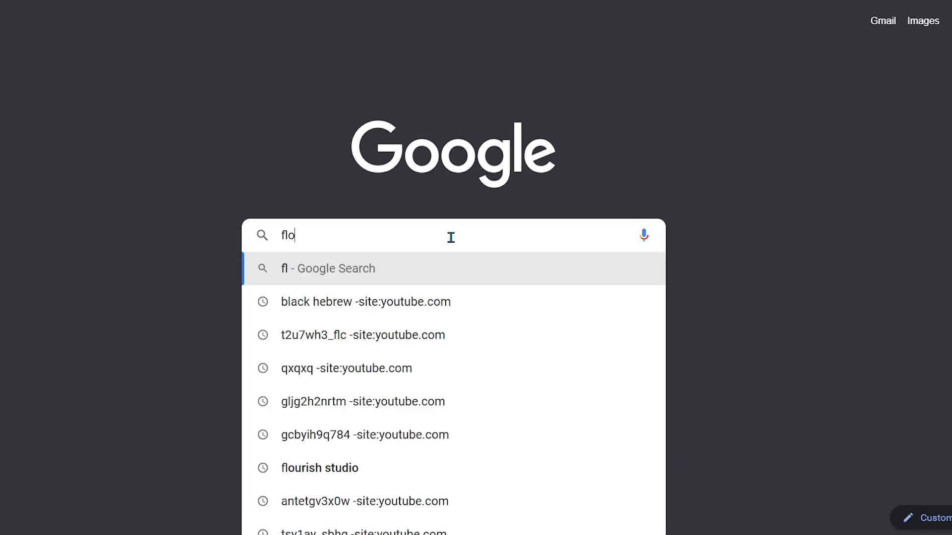
text(urish studio)
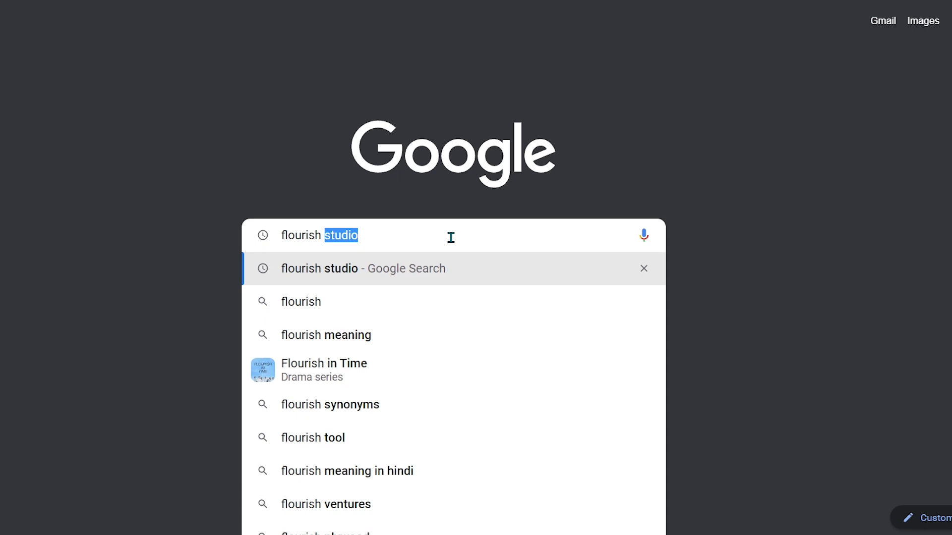
key(Return)
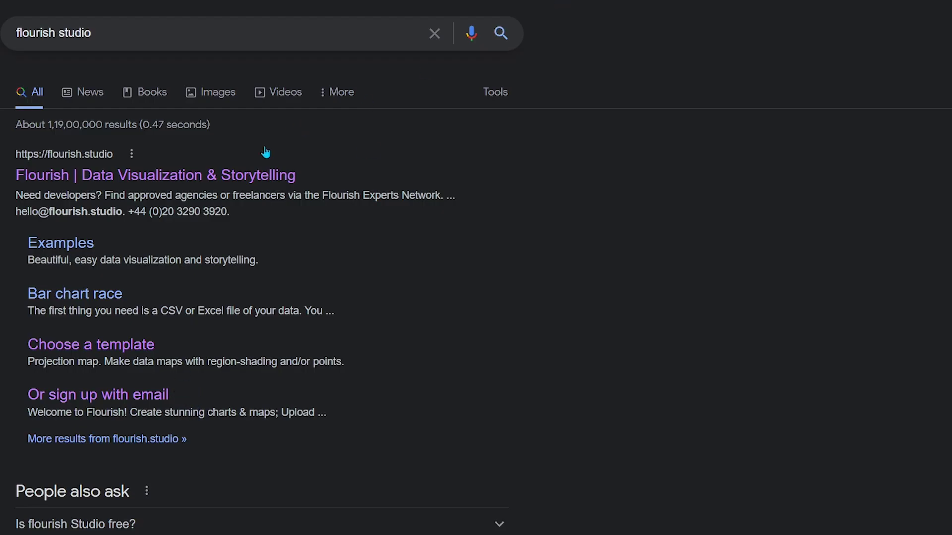
click(242, 176)
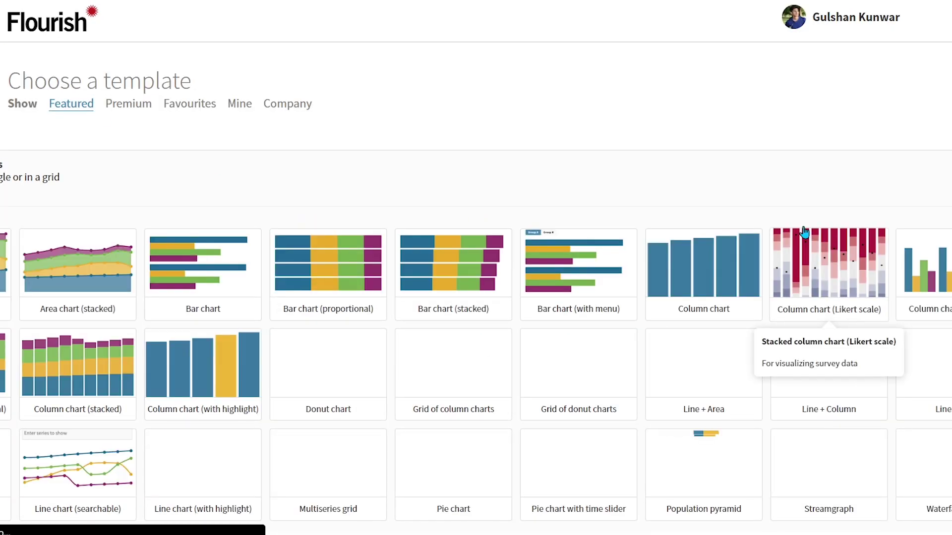
Create a new visualisation from the Bar chart race starting point in the Flourish template gallery.
scroll(753, 213, down, 12)
scroll(749, 223, down, 20)
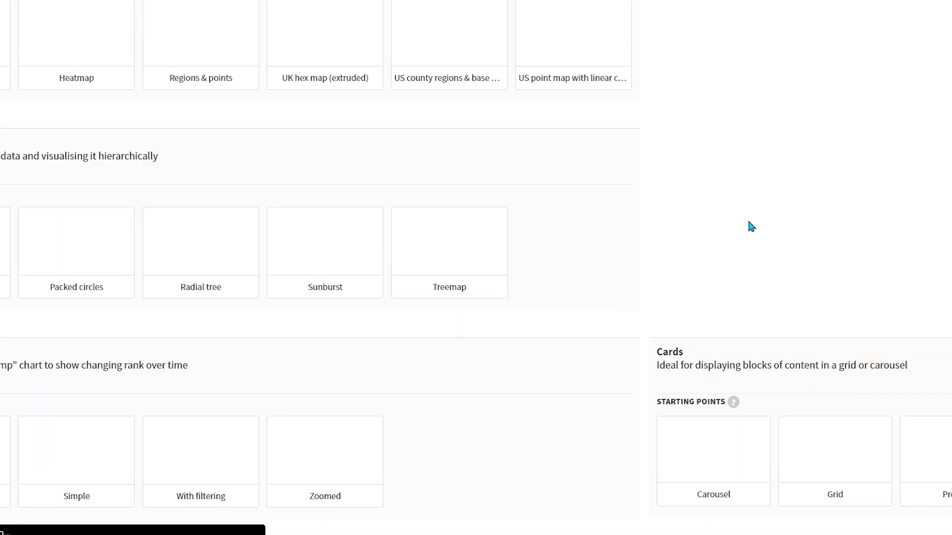
scroll(749, 226, down, 10)
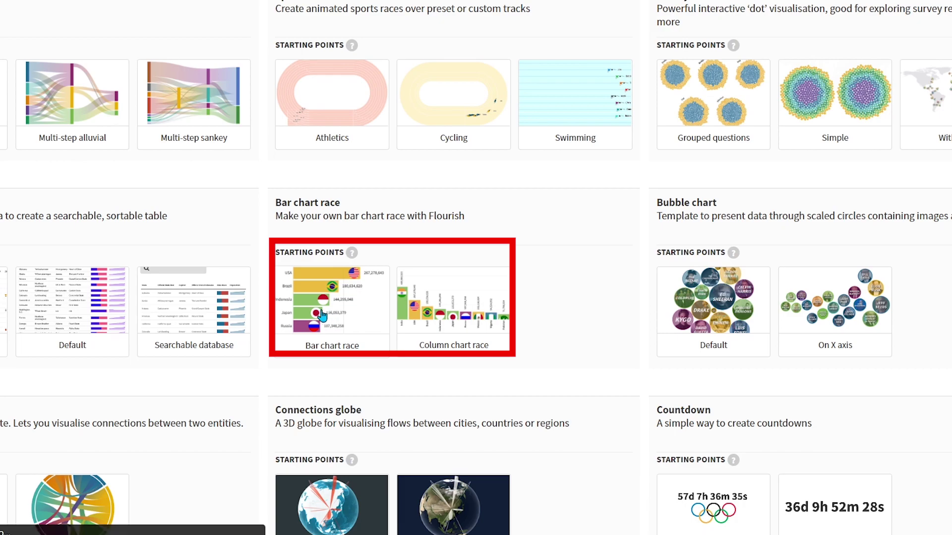
click(328, 316)
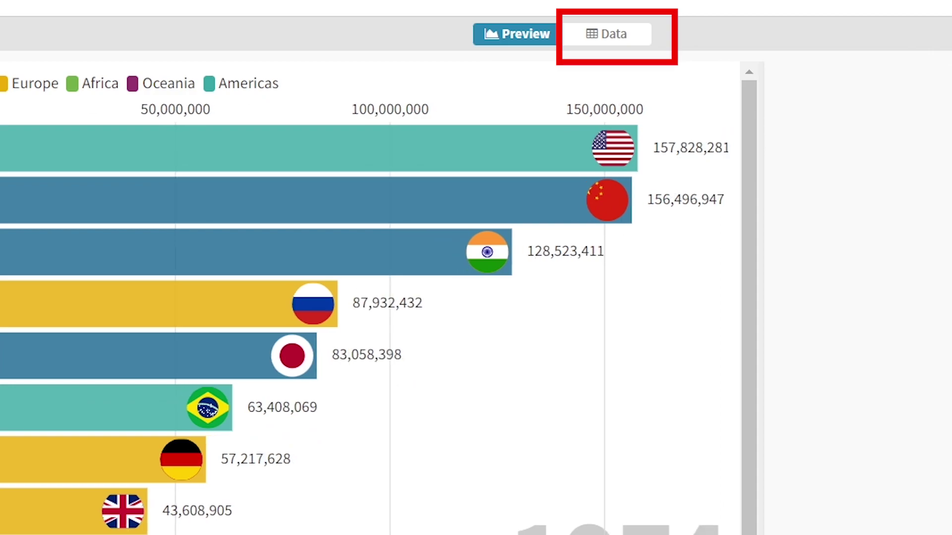
Show the bar chart race's data sheet and delete all of its sample data.
click(558, 106)
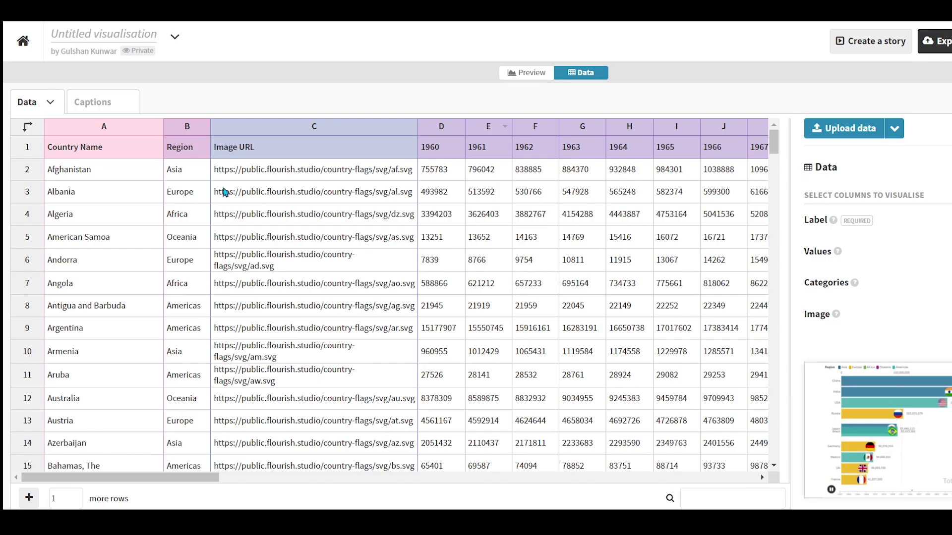
click(460, 283)
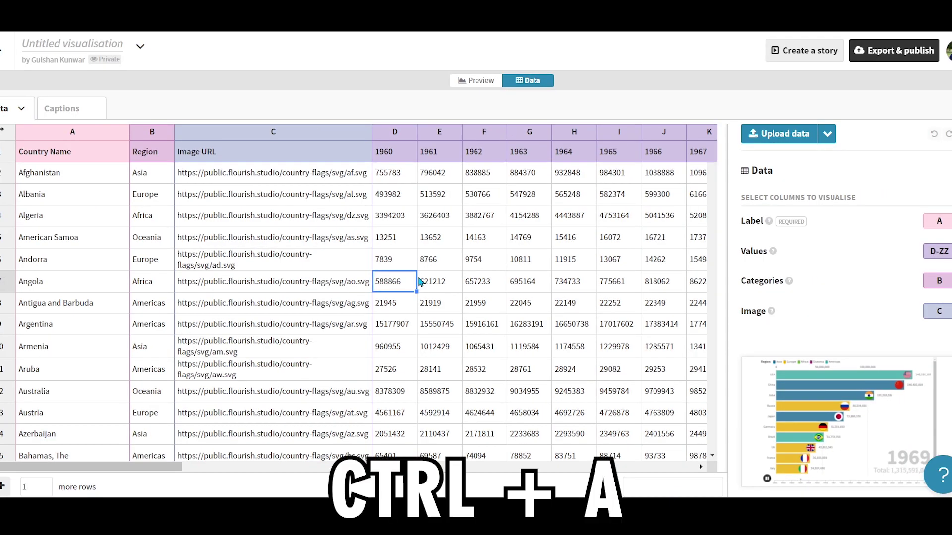
key(ctrl+a)
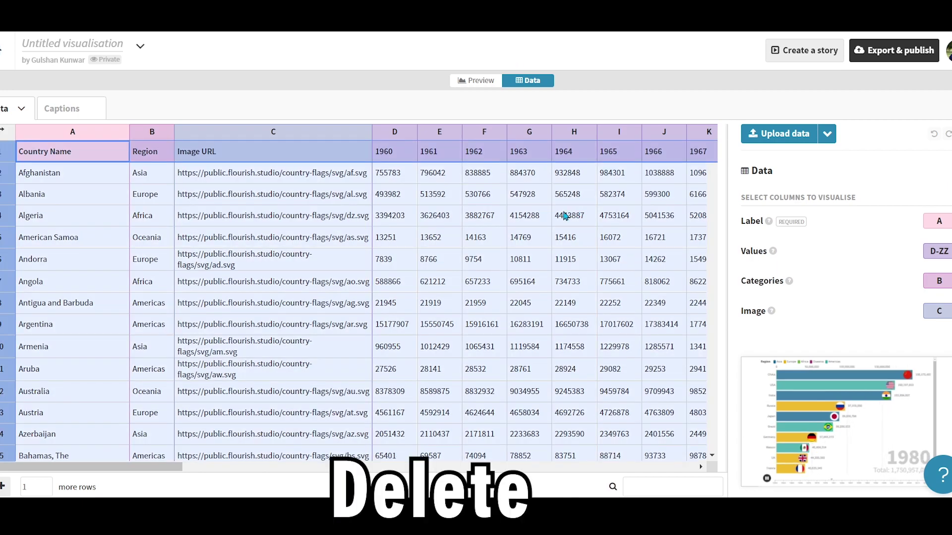
key(Delete)
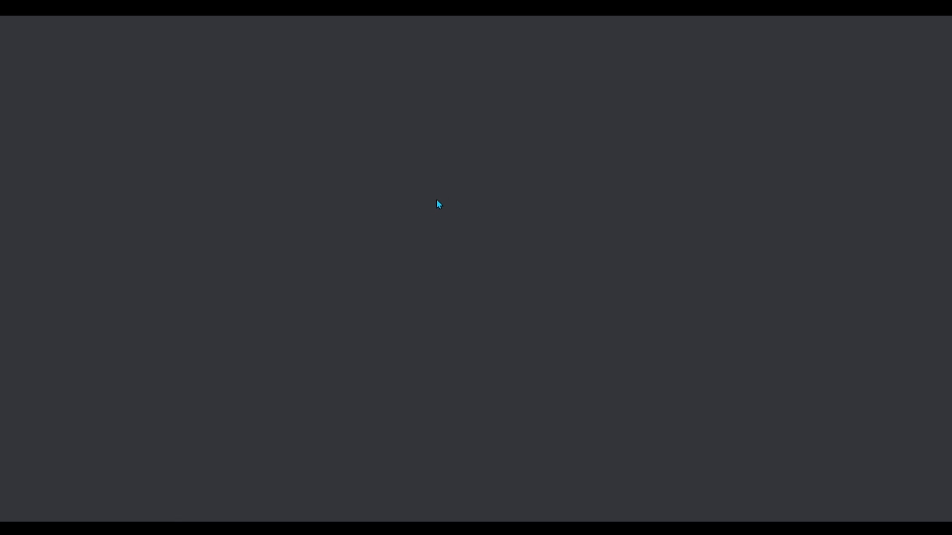
Open macrotrends.net in the browser and look through its chart categories for source data.
click(413, 231)
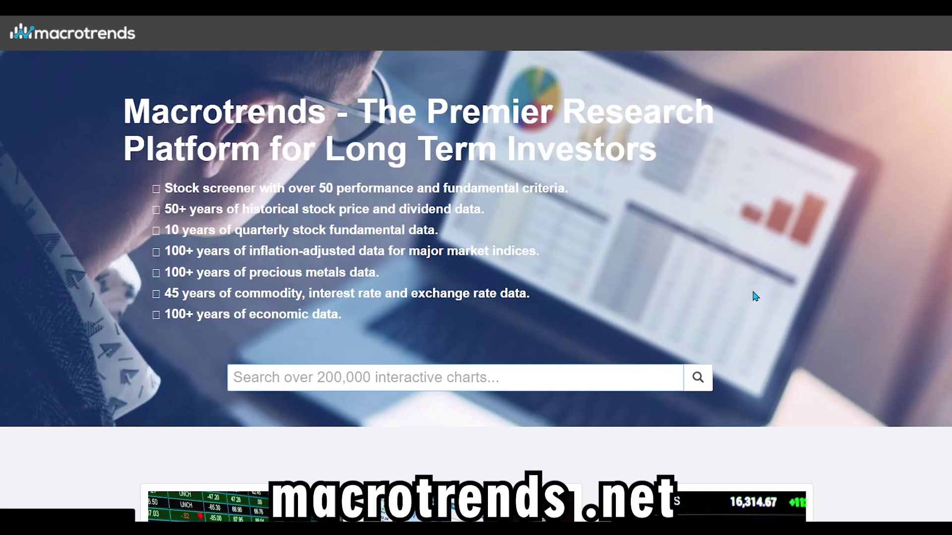
scroll(752, 295, down, 6)
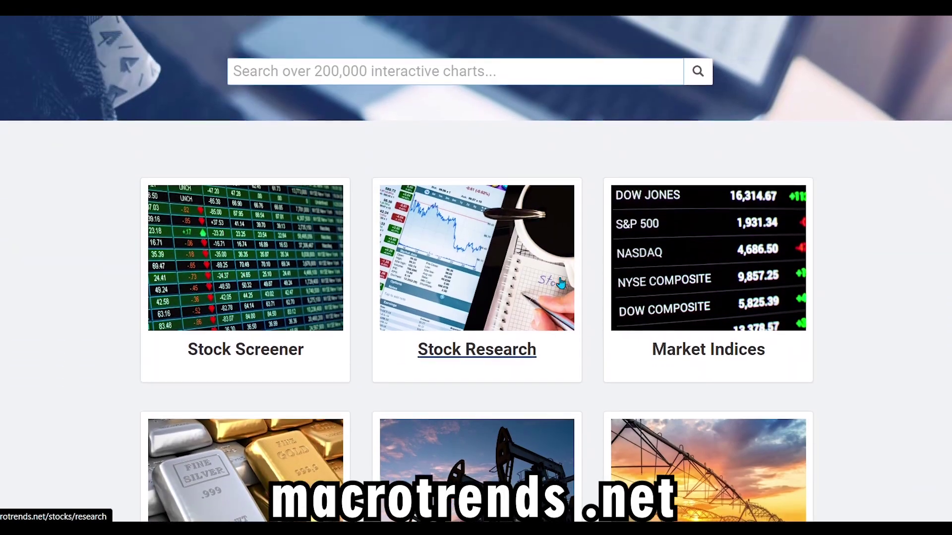
Look through the Macrotrends global metrics categories, from population to trade, and open the GDP by country table.
scroll(535, 325, up, 7)
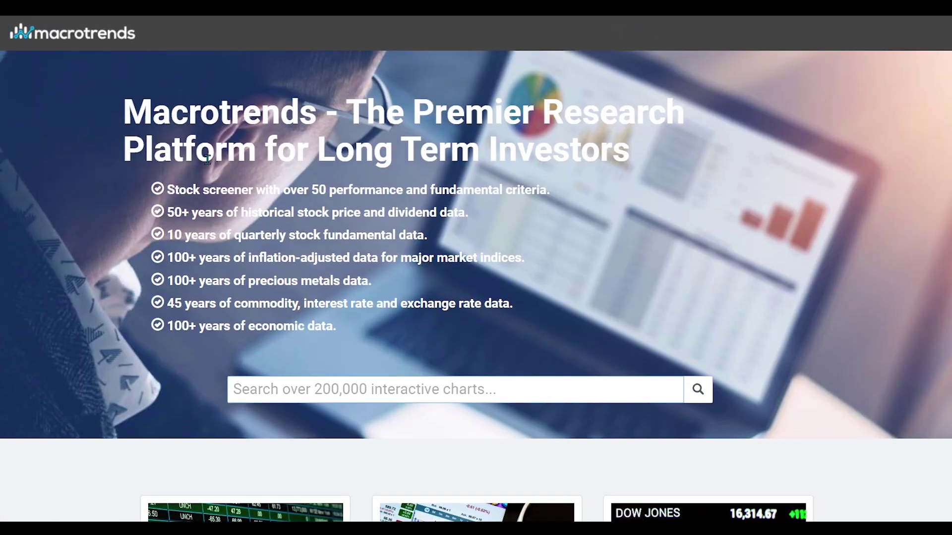
scroll(644, 277, down, 10)
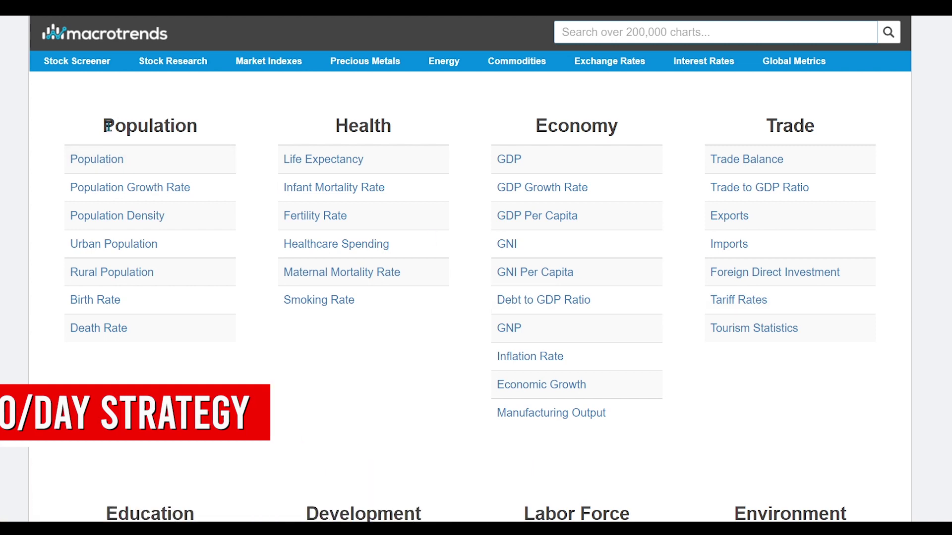
drag(104, 126, 177, 132)
click(326, 125)
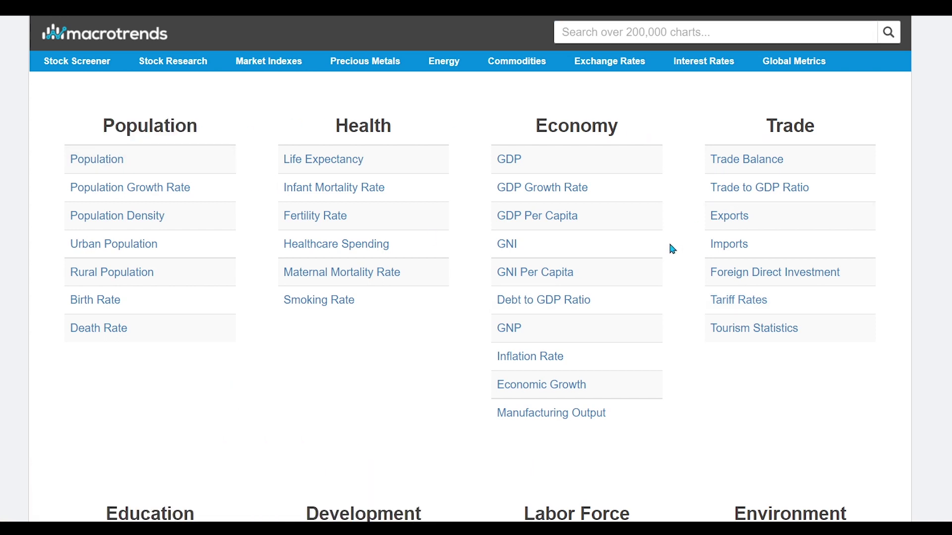
scroll(673, 249, down, 10)
scroll(594, 310, up, 10)
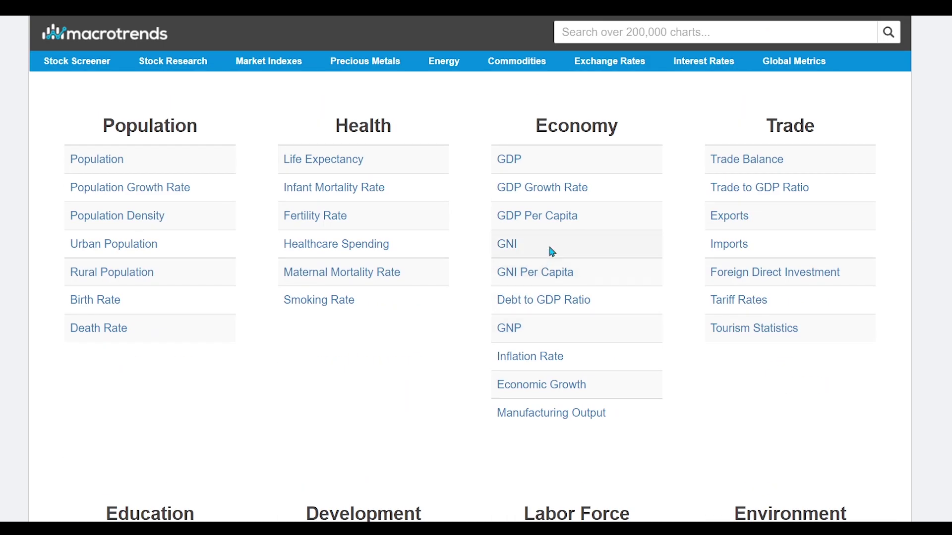
click(510, 159)
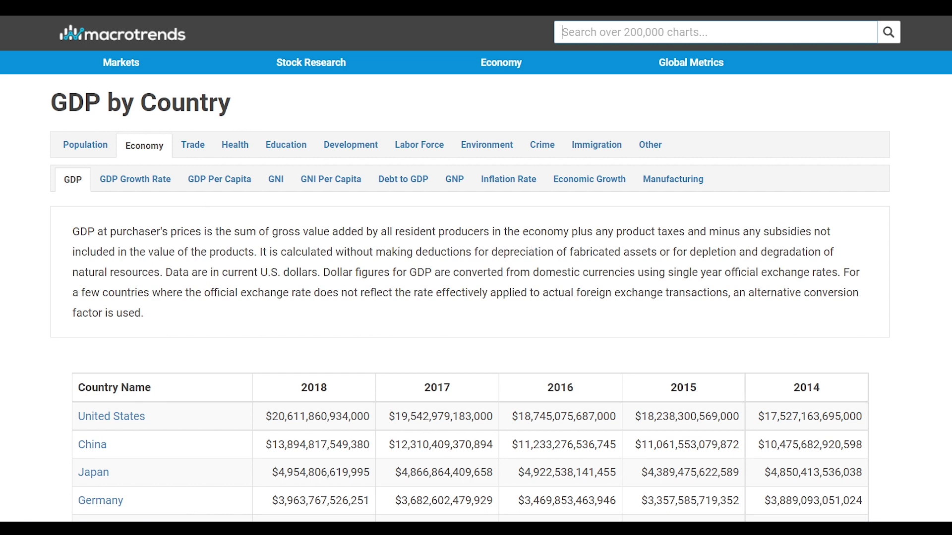
Open the United States GDP page and locate its year-by-year historical data table.
scroll(444, 293, down, 4)
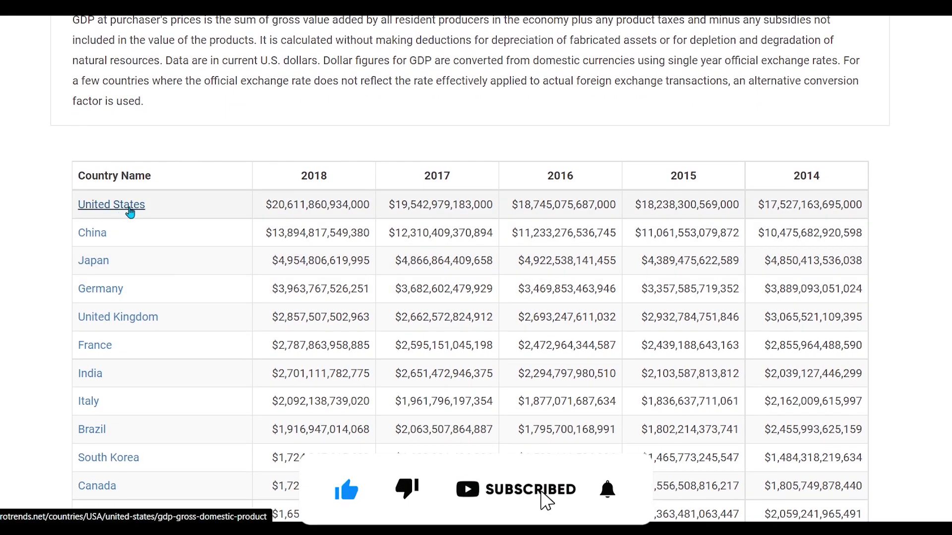
click(130, 212)
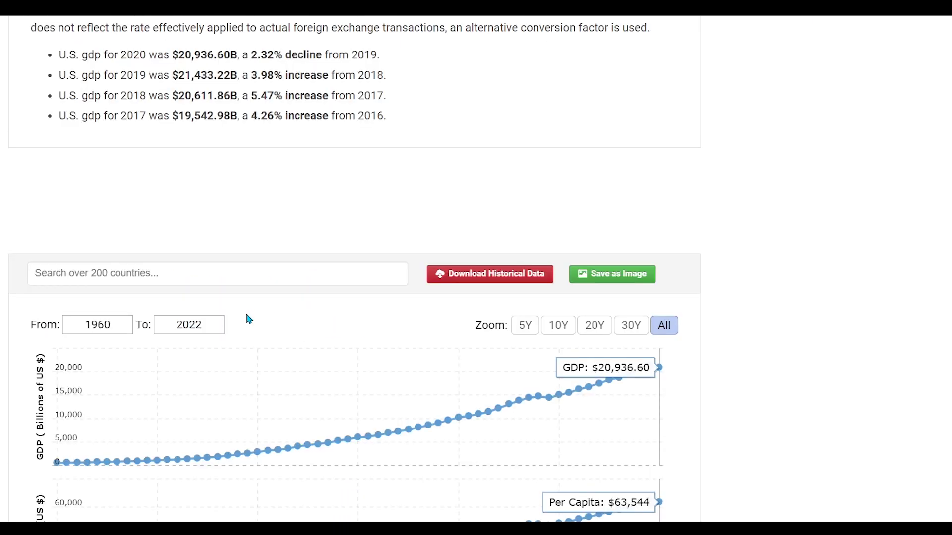
scroll(246, 317, down, 14)
scroll(442, 305, down, 10)
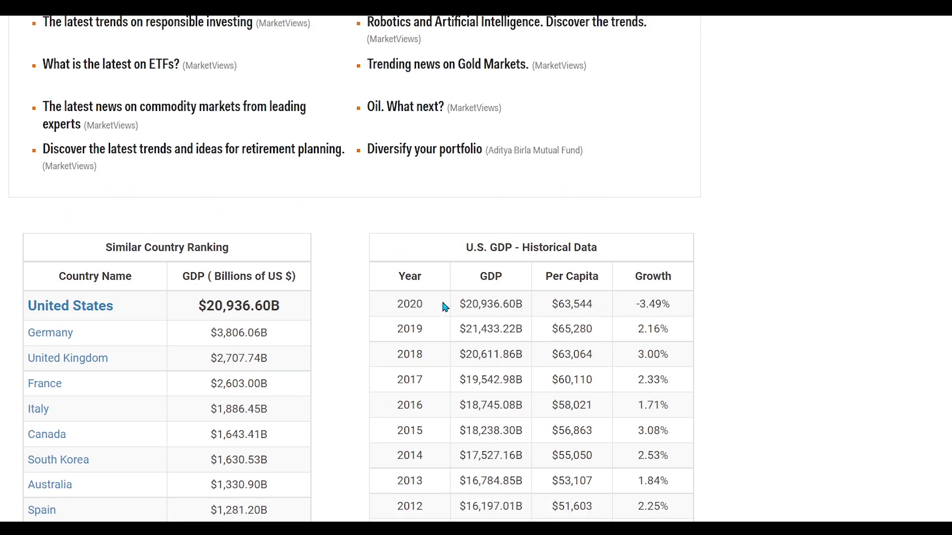
scroll(448, 290, up, 4)
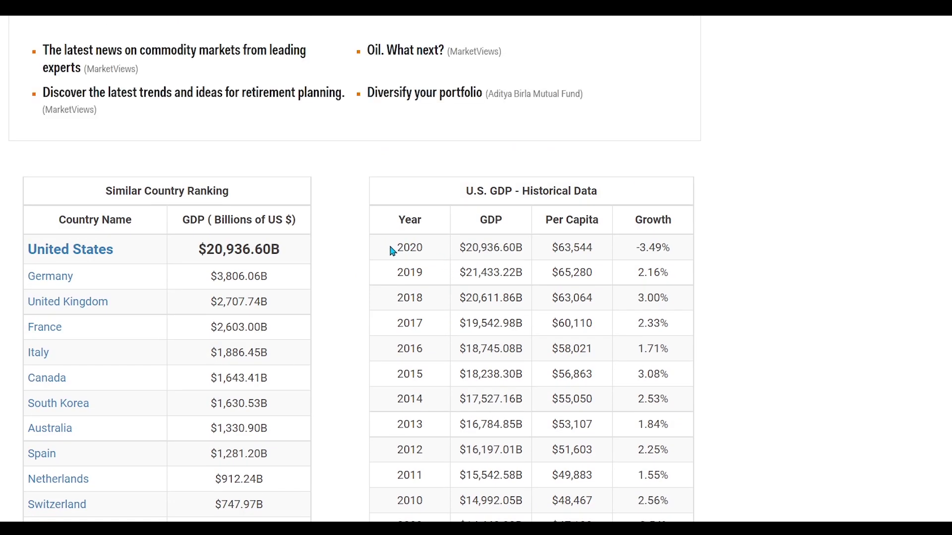
Copy the U.S. GDP historical data table down to 1960 and paste it into the Flourish data sheet.
double_click(408, 317)
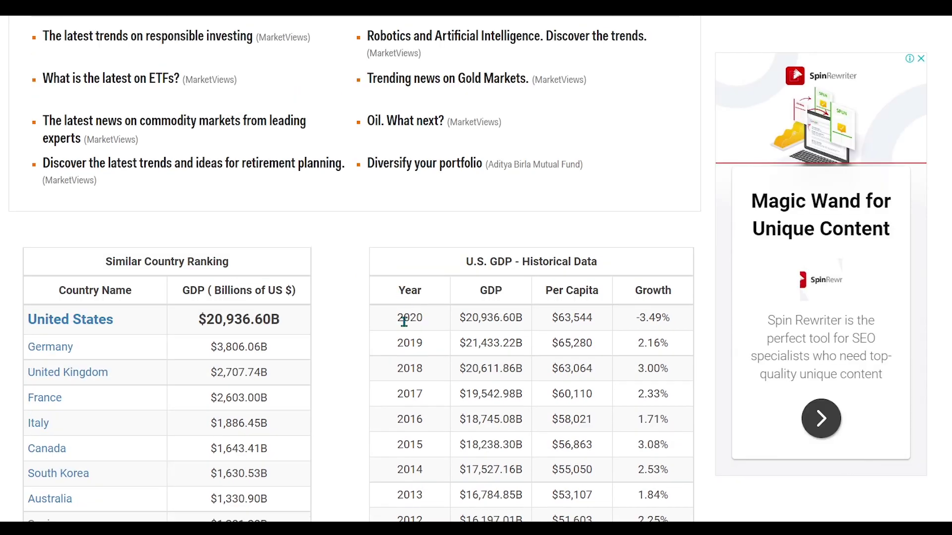
drag(493, 397, 659, 474)
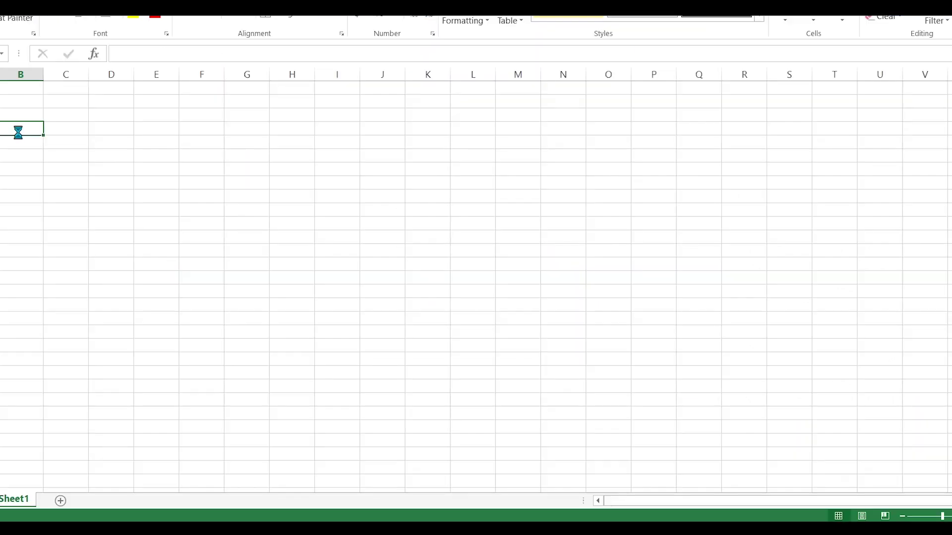
key(ctrl+v)
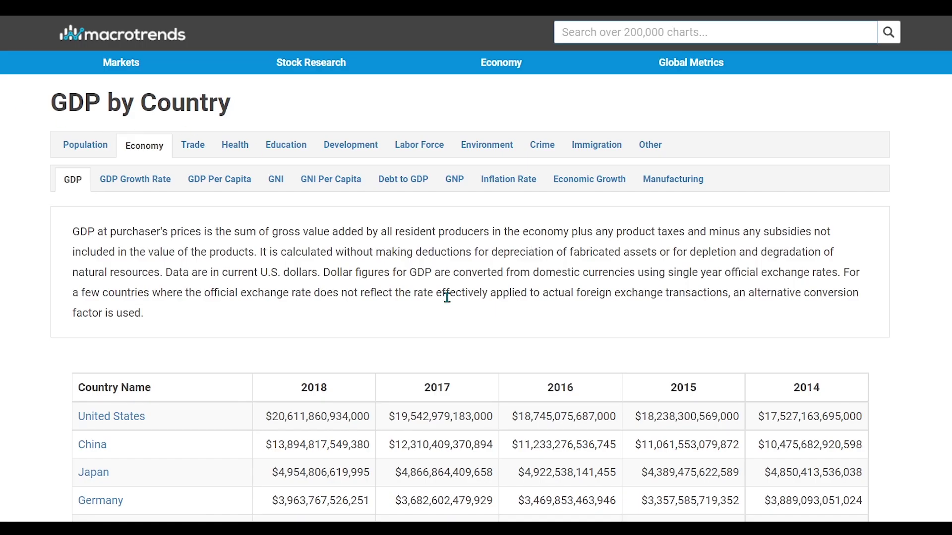
scroll(446, 298, down, 4)
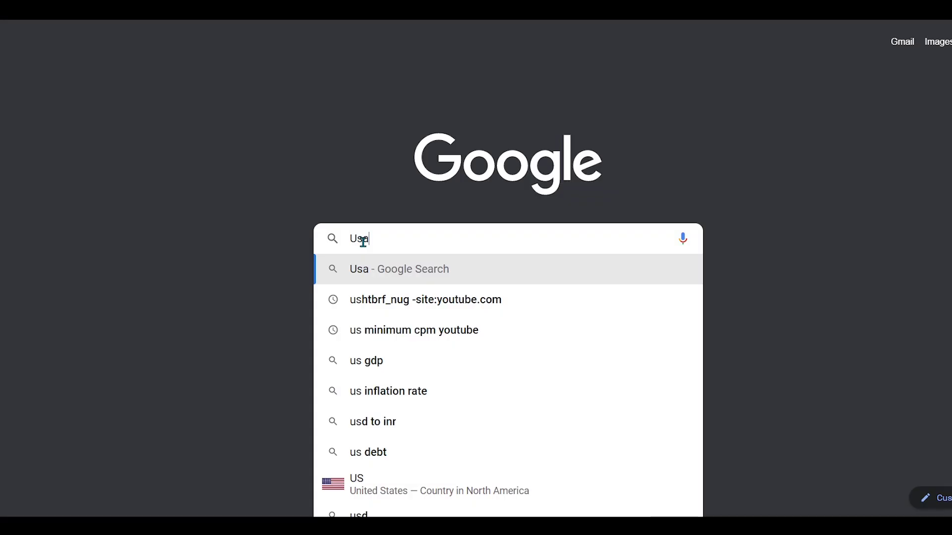
Search Google Images for "Usa Flag" and paste a flag's image address into the Image link cell of the USA row in Flourish.
text(ag)
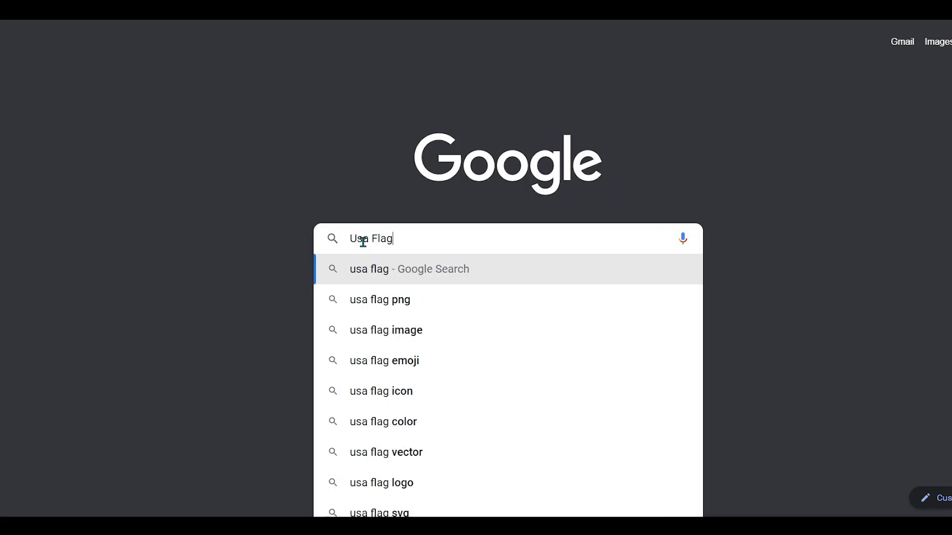
key(Return)
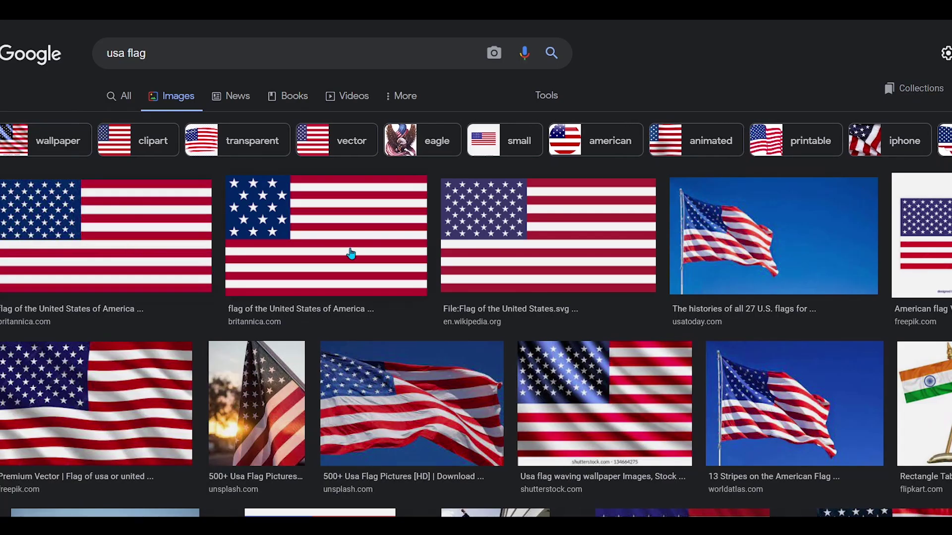
click(351, 253)
right_click(814, 193)
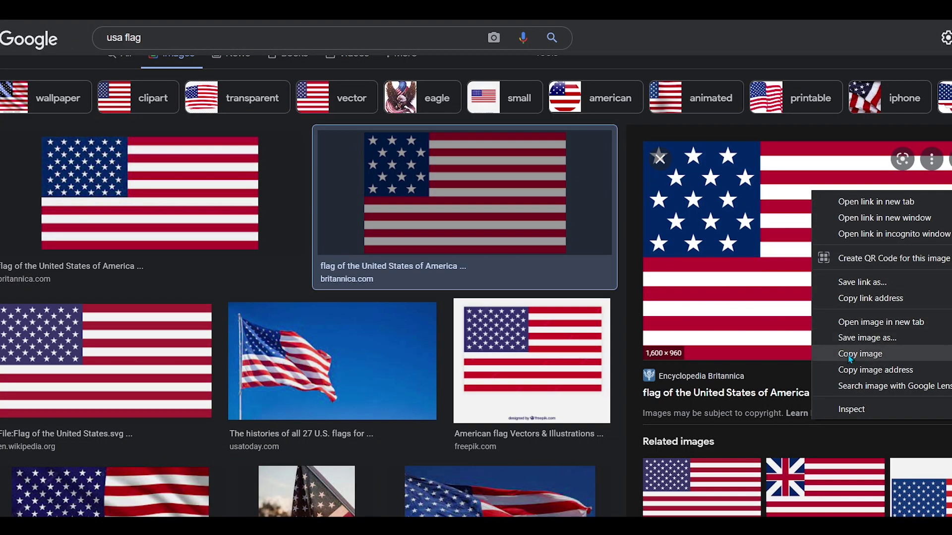
click(875, 371)
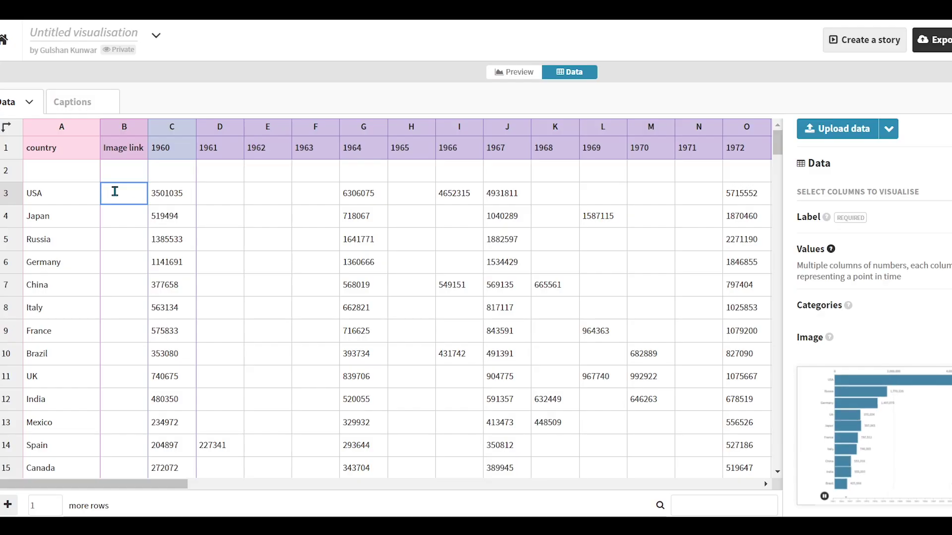
text(https://cdn.britannica.com/79/4479-050-6EF87027/flag-Stars-and-Stripes-May-1-1795.jpg)
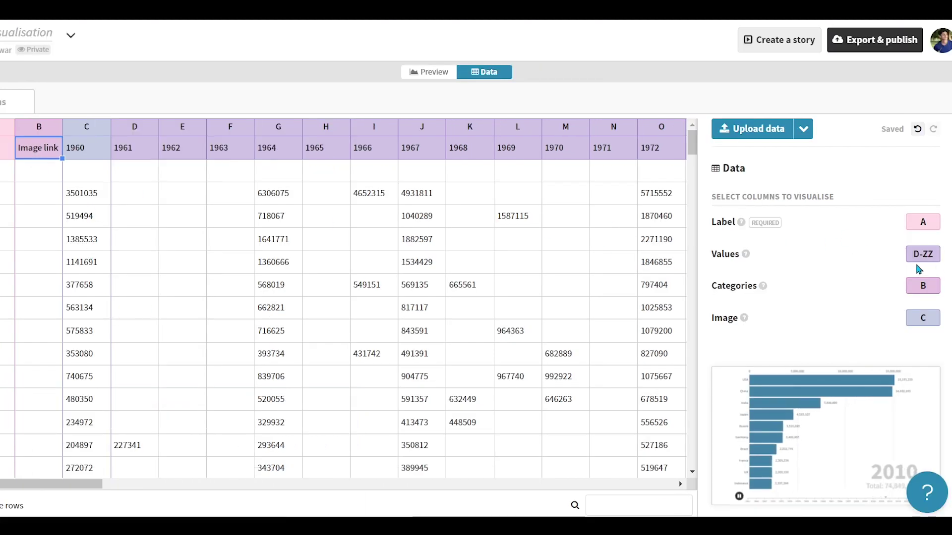
Check the Values column assignment, then show the chart preview and scrub along its timeline.
click(937, 253)
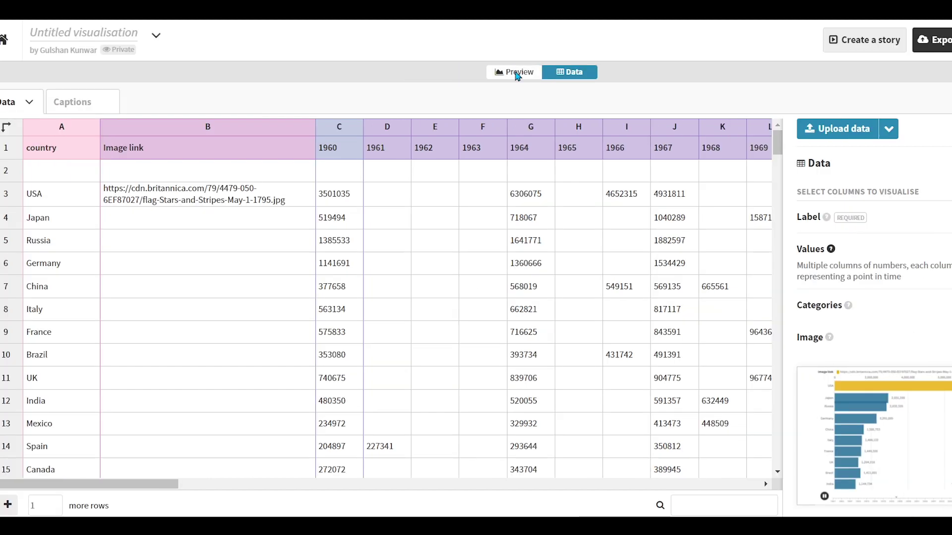
click(510, 73)
click(515, 479)
drag(515, 482, 616, 483)
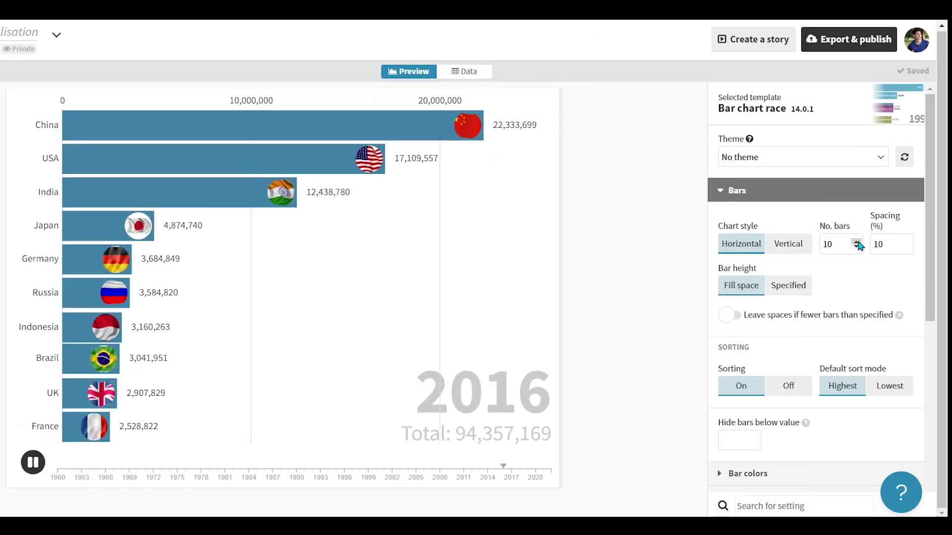
Set the number of bars to 13 and the bar spacing to 22%.
click(857, 242)
click(857, 242)
click(857, 242)
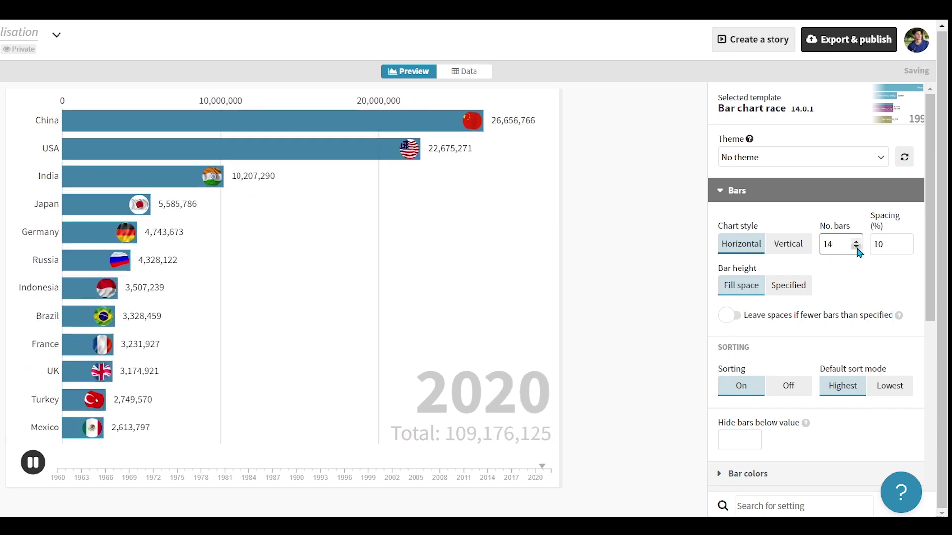
click(907, 241)
click(906, 242)
click(907, 242)
click(907, 242)
click(906, 242)
click(906, 242)
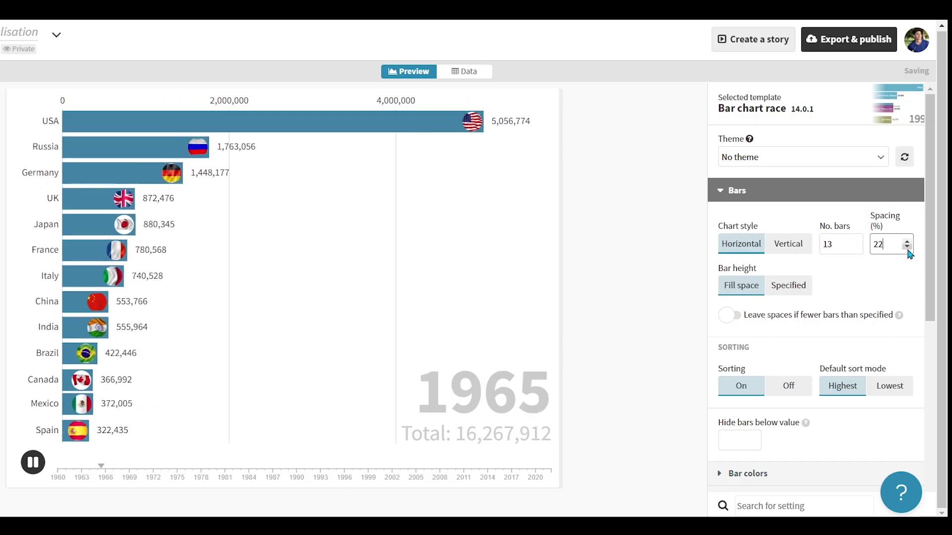
Set the bar color mode to By bar and look at the available palettes.
click(742, 473)
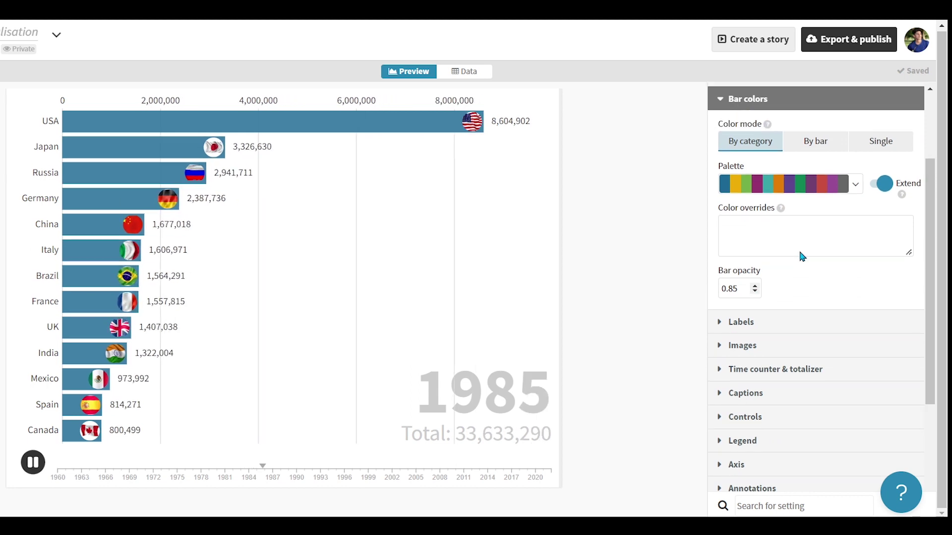
scroll(802, 256, up, 1)
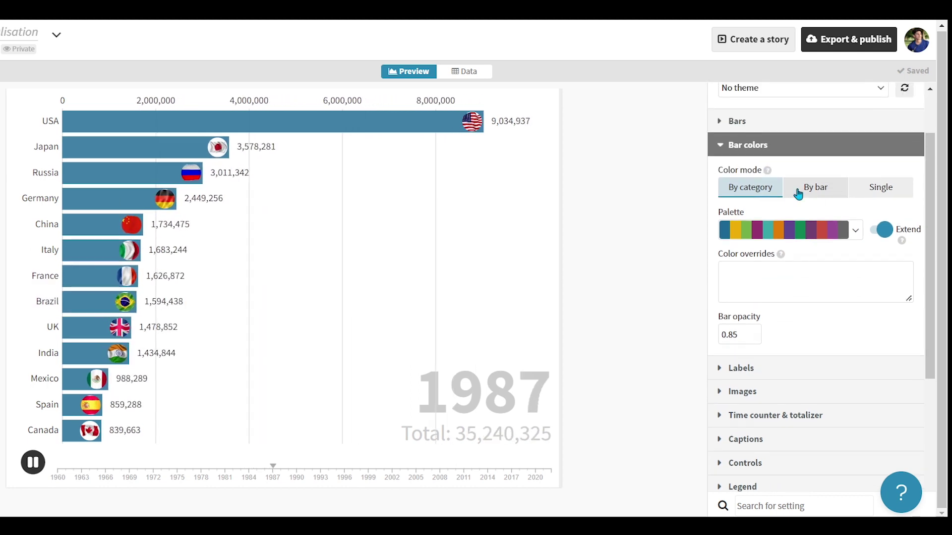
click(812, 188)
click(847, 239)
click(829, 273)
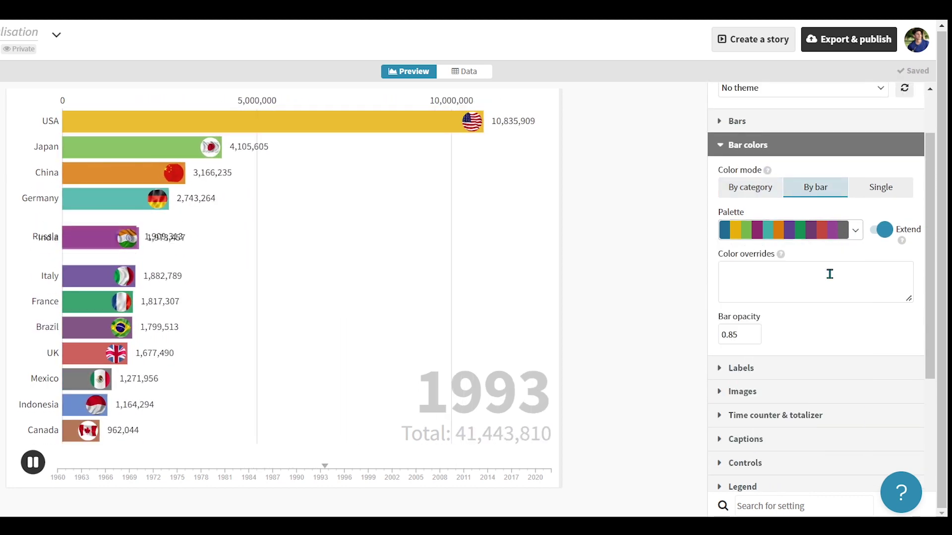
Apply the palette starting with green, red and blue to the bars and increase the bar opacity.
click(855, 229)
click(818, 289)
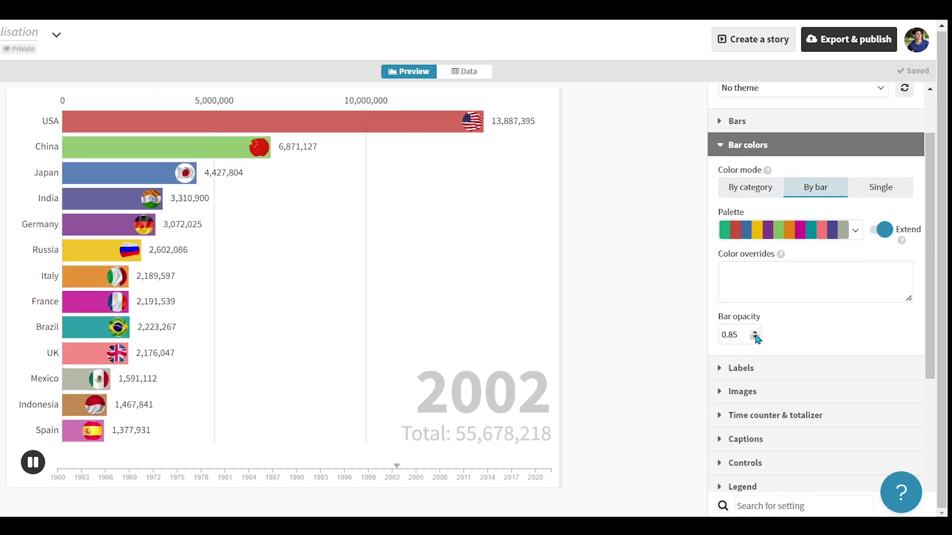
click(755, 336)
click(754, 337)
click(755, 336)
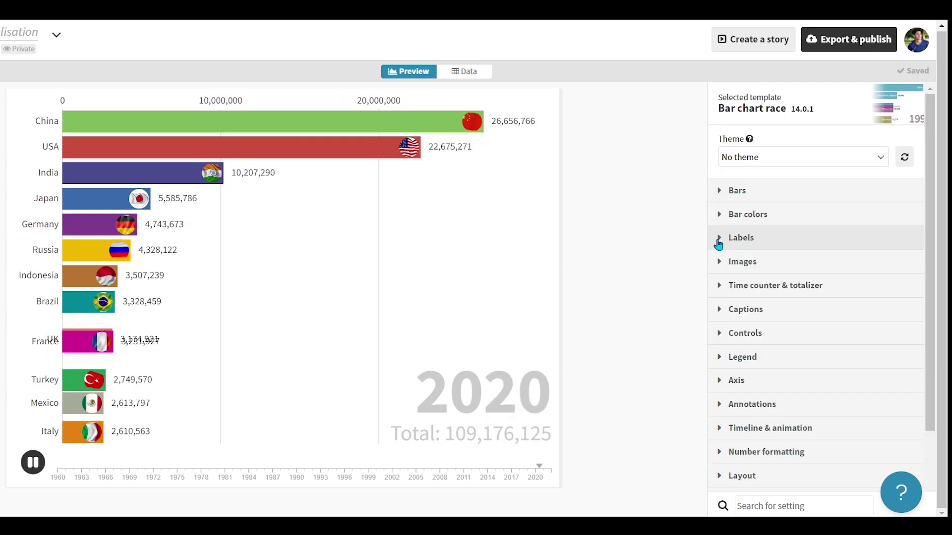
Set the labels' max font size to 1.1 and the bar label space to 4.25, keeping labels in axis with images on bars.
click(718, 240)
scroll(808, 281, down, 1)
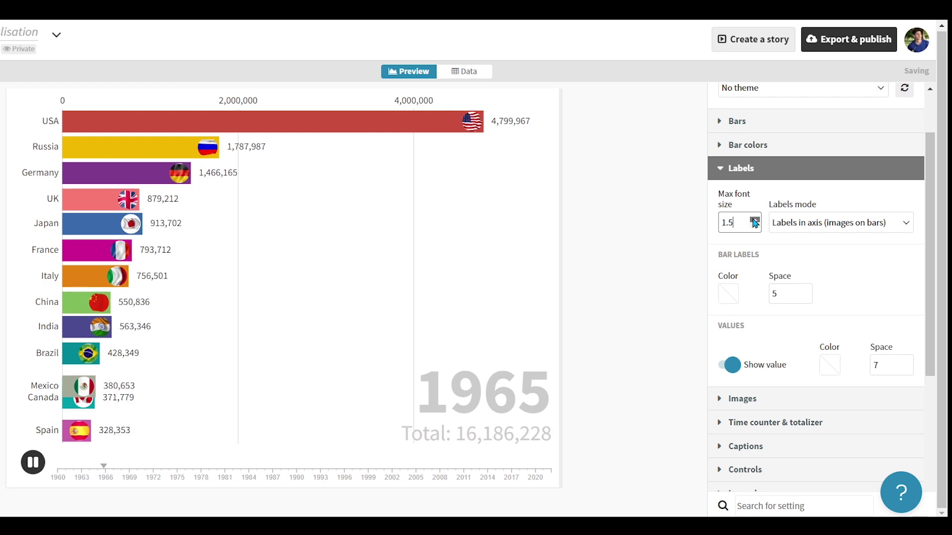
click(811, 227)
click(816, 269)
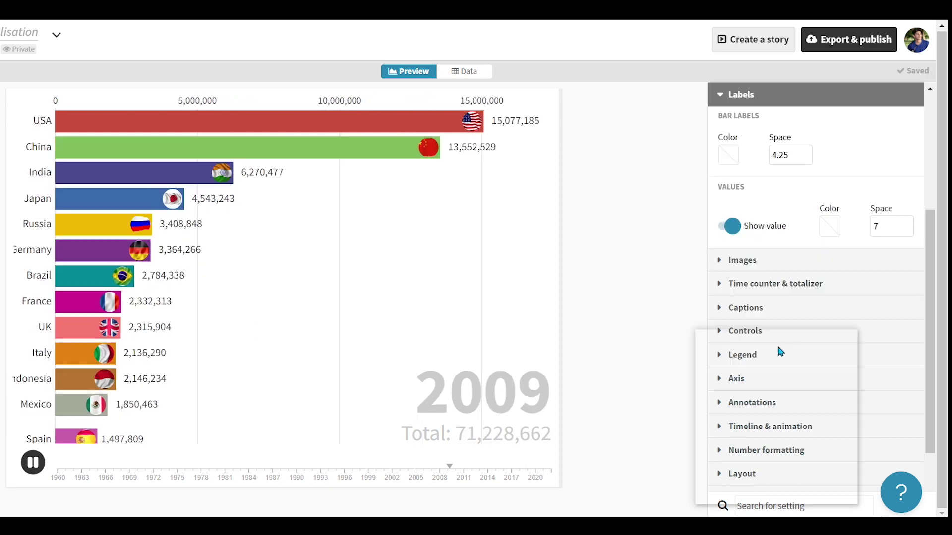
click(746, 348)
click(835, 357)
click(805, 221)
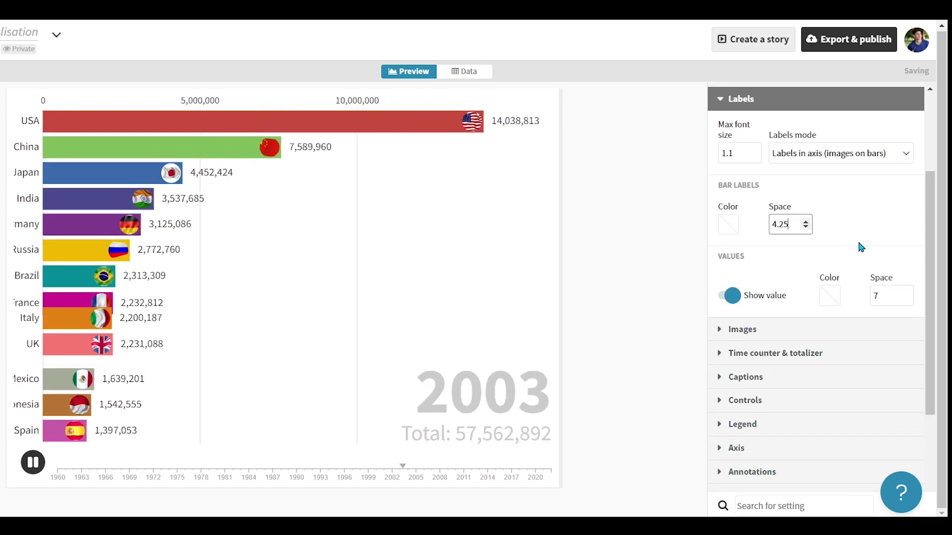
Set the sizing of the flag images on the bars to Fit.
scroll(858, 243, down, 1)
click(818, 259)
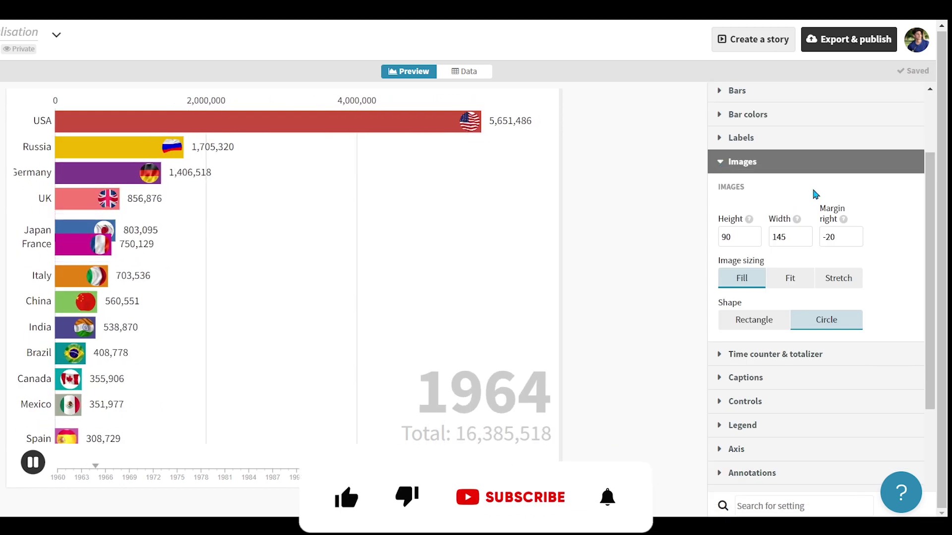
scroll(816, 195, down, 2)
click(813, 214)
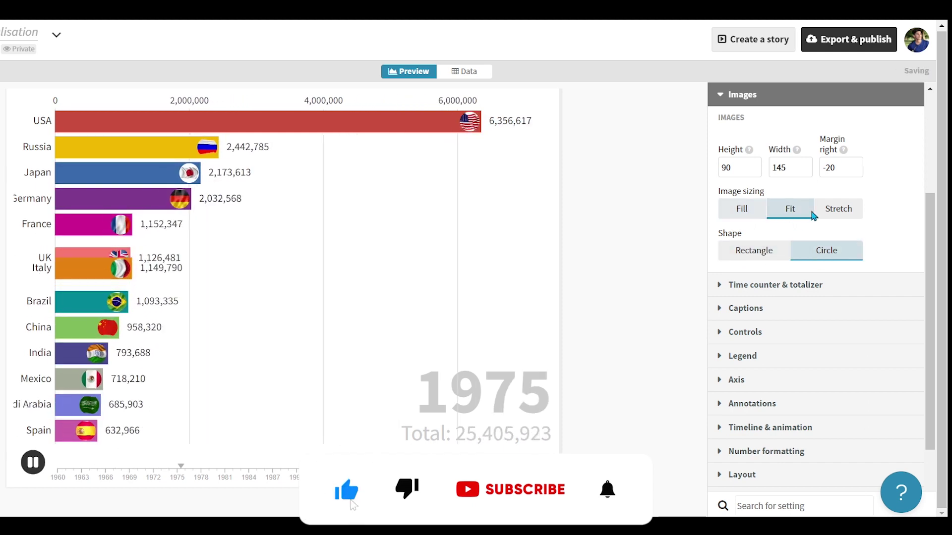
click(737, 99)
Set the current time counter's size to 14% of the screen and its color to dark red.
click(737, 189)
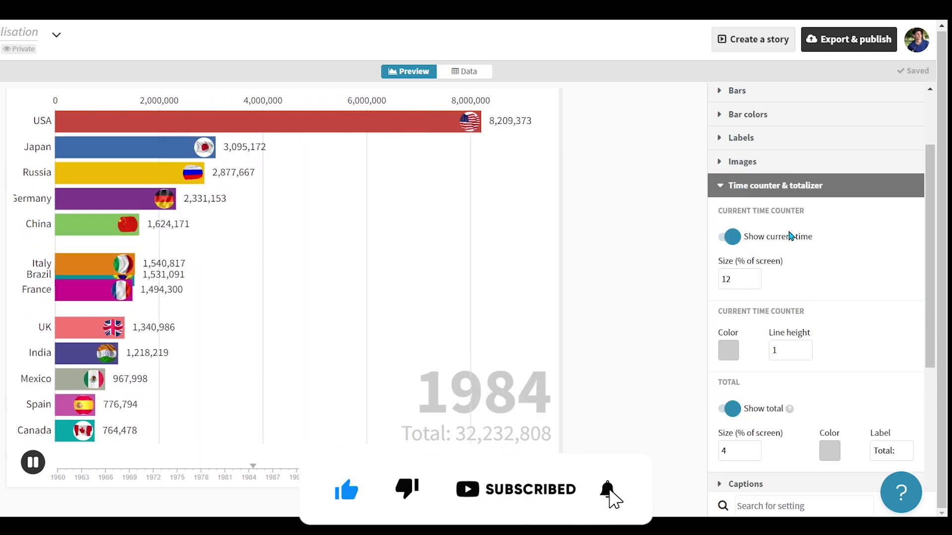
scroll(792, 236, down, 1)
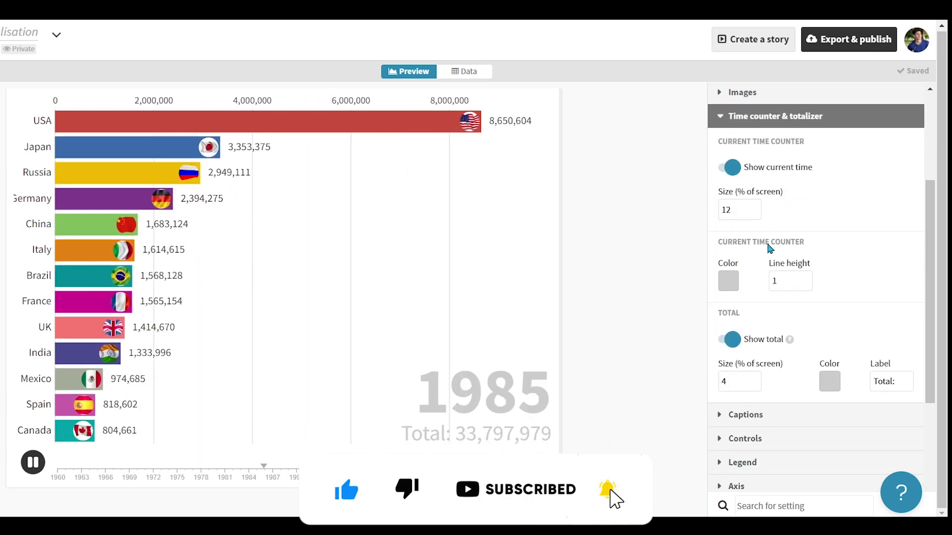
click(753, 207)
click(754, 208)
click(728, 281)
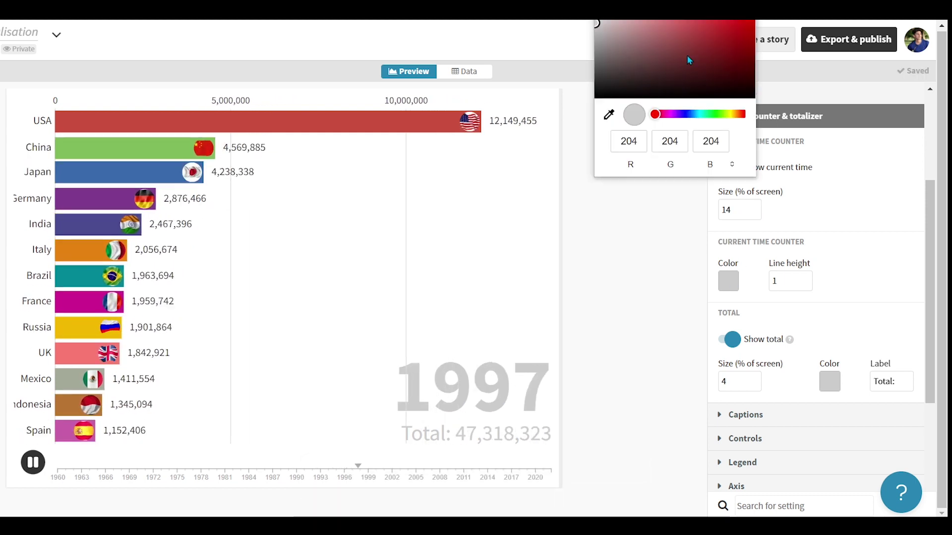
click(675, 71)
click(684, 236)
Change the color of the total below the year counter to black.
click(829, 377)
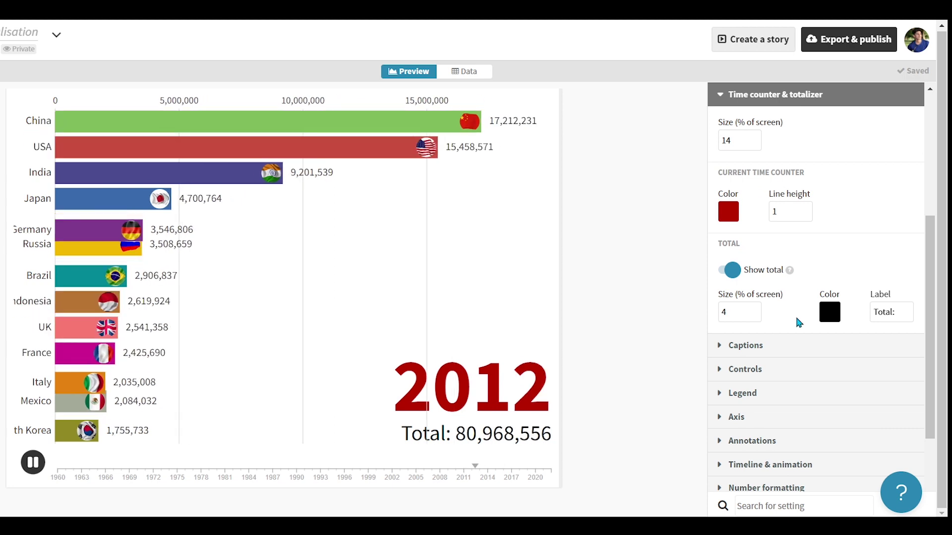
scroll(796, 318, up, 1)
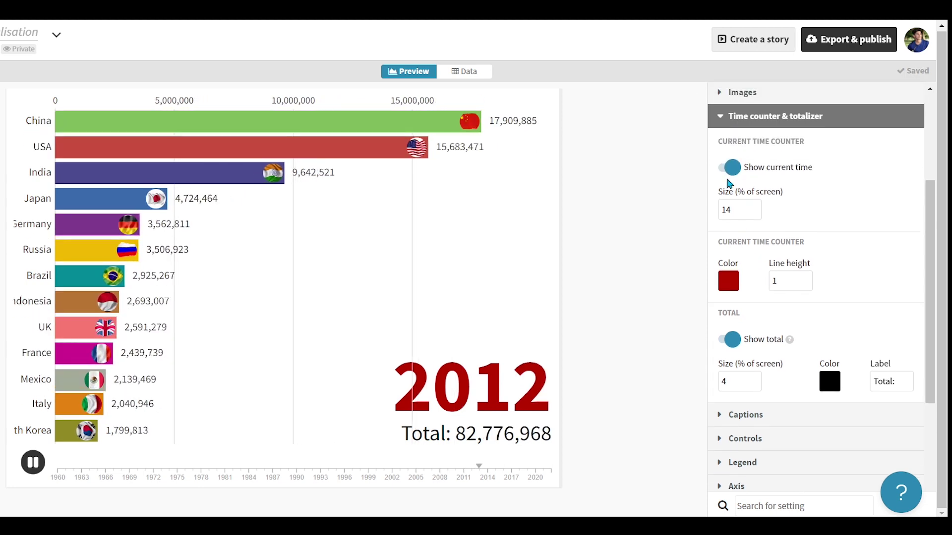
click(716, 117)
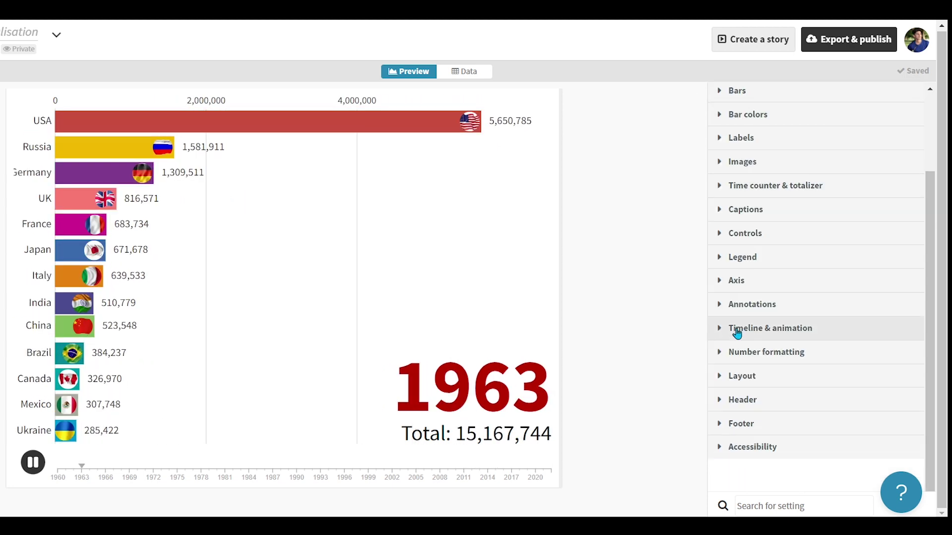
Set the timeline's font size to 0.8 and the playback button size to 1.05.
click(736, 329)
scroll(840, 276, down, 1)
scroll(841, 276, down, 2)
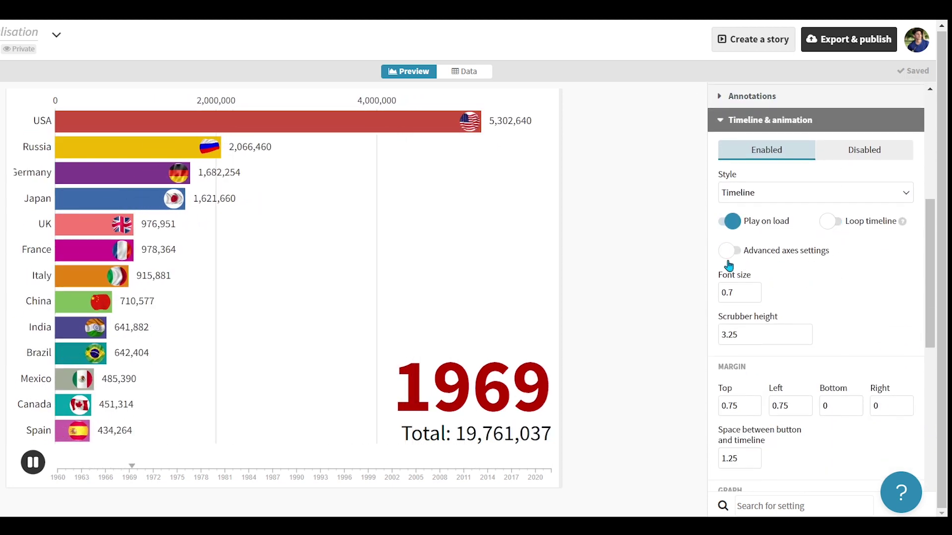
scroll(812, 283, down, 1)
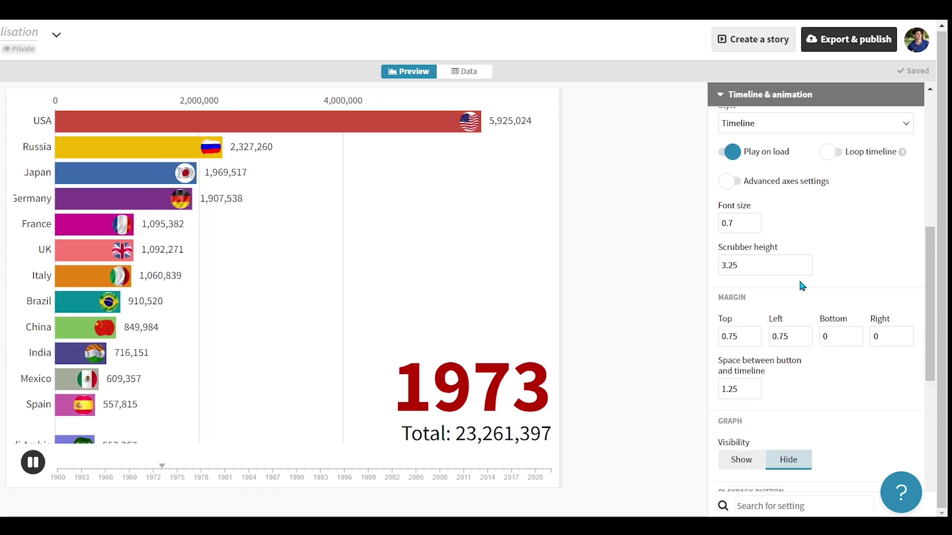
scroll(761, 178, down, 1)
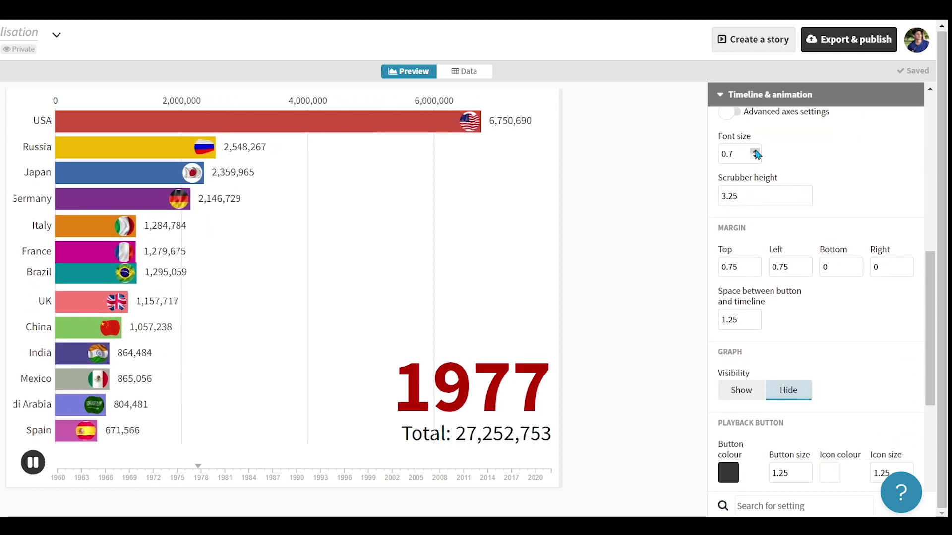
click(754, 151)
click(755, 151)
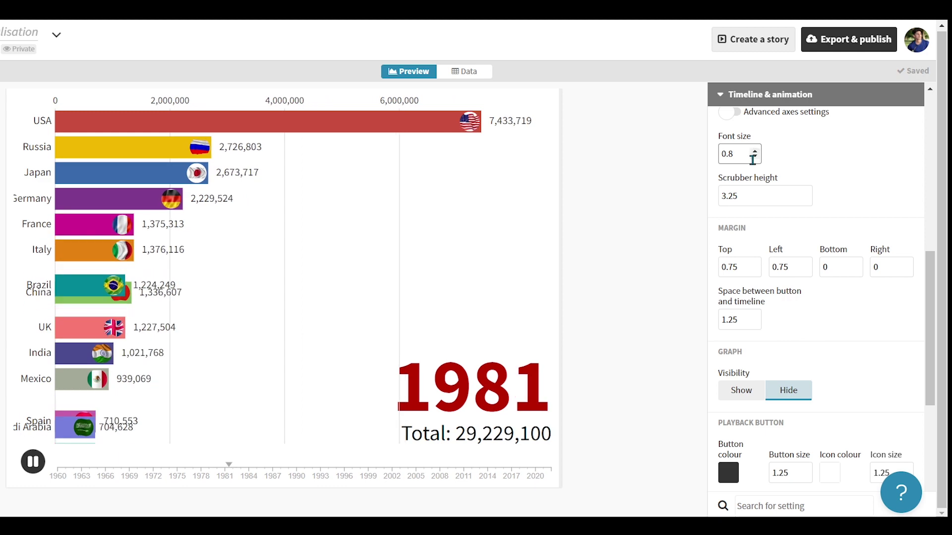
scroll(835, 296, down, 4)
click(806, 198)
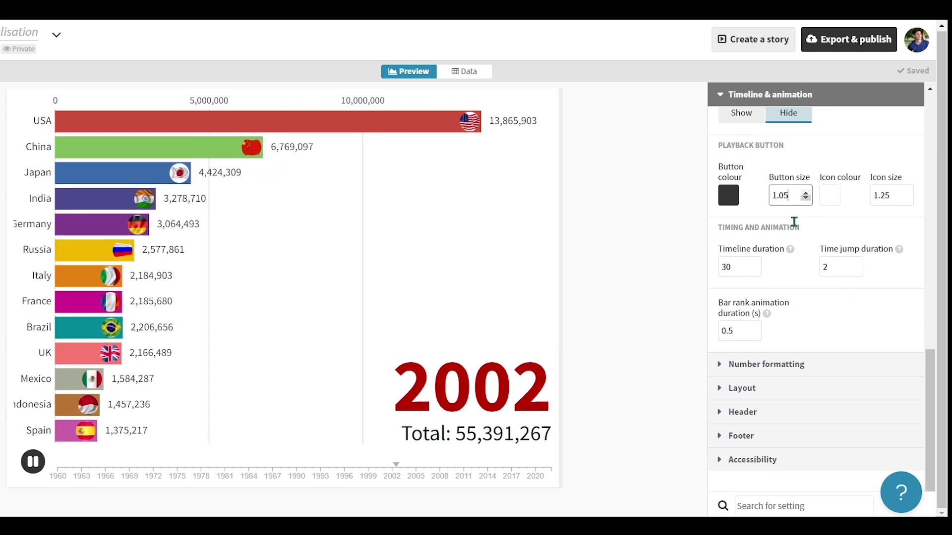
Set the timeline duration of the race animation to 200.
drag(740, 266, 677, 265)
text(2)
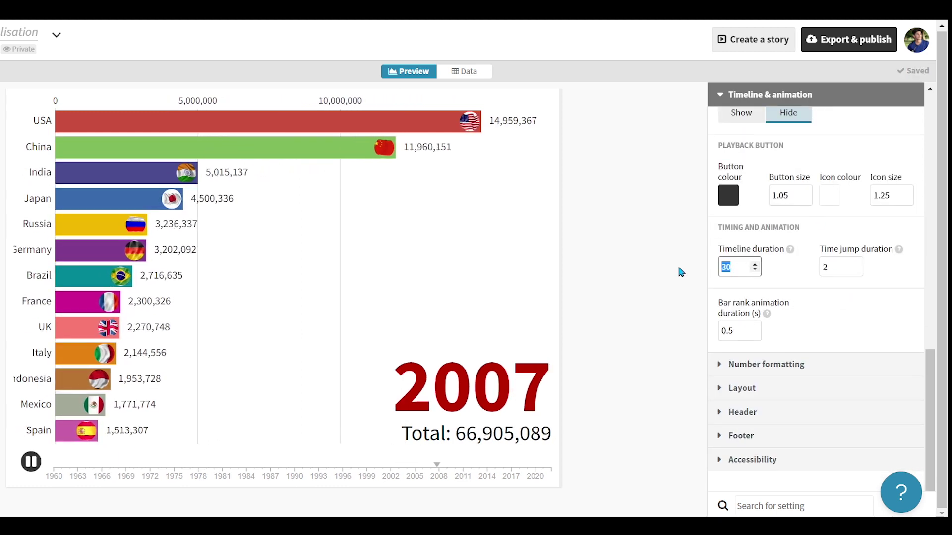
text(00)
click(786, 262)
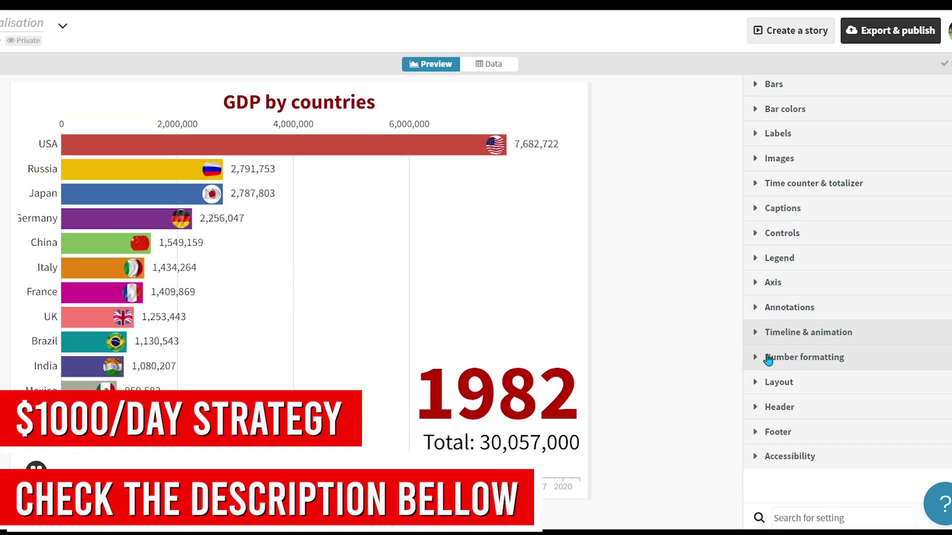
Add a "$" prefix to the number styling of the chart's values.
click(767, 356)
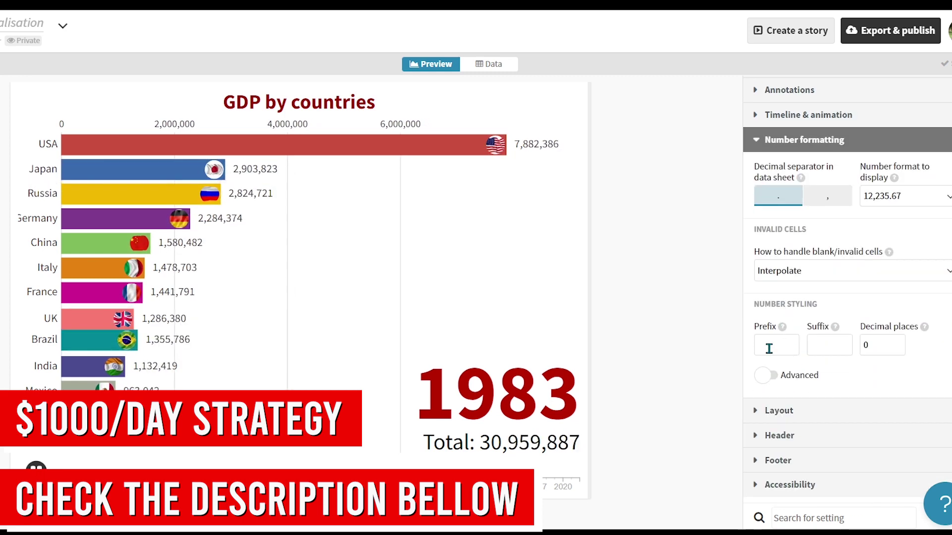
click(769, 348)
text($)
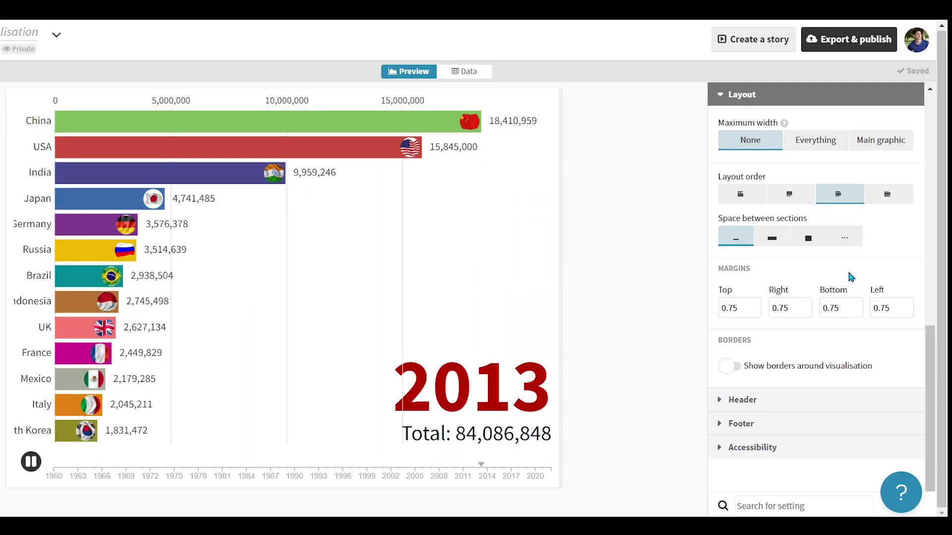
Try a dark red background color (RGB 138, 0, 0) for the chart's layout.
scroll(846, 277, up, 2)
scroll(906, 279, up, 3)
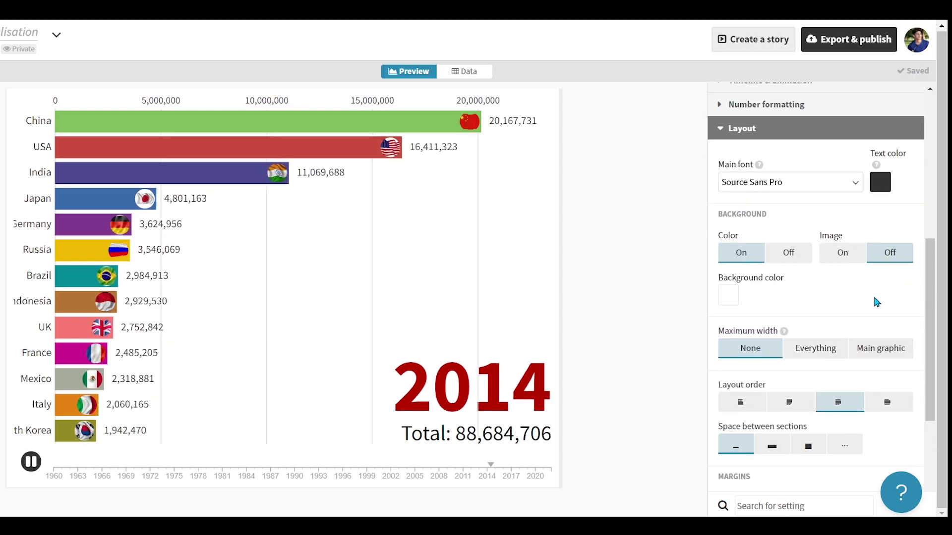
click(728, 296)
click(690, 58)
drag(780, 60, 781, 61)
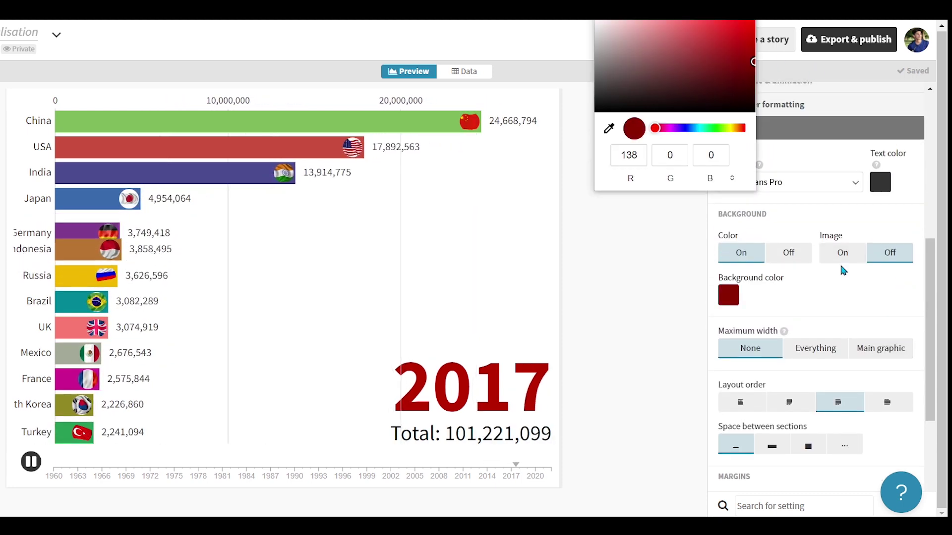
click(839, 269)
click(731, 295)
Enable a background image, using the address of the blue-and-white triangle pattern from the image search as its URL.
click(846, 252)
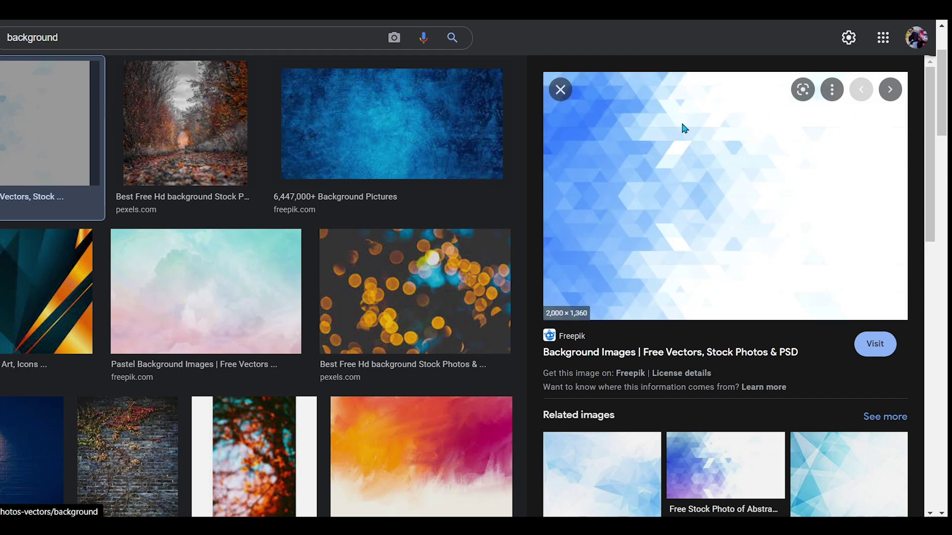
right_click(680, 121)
click(717, 304)
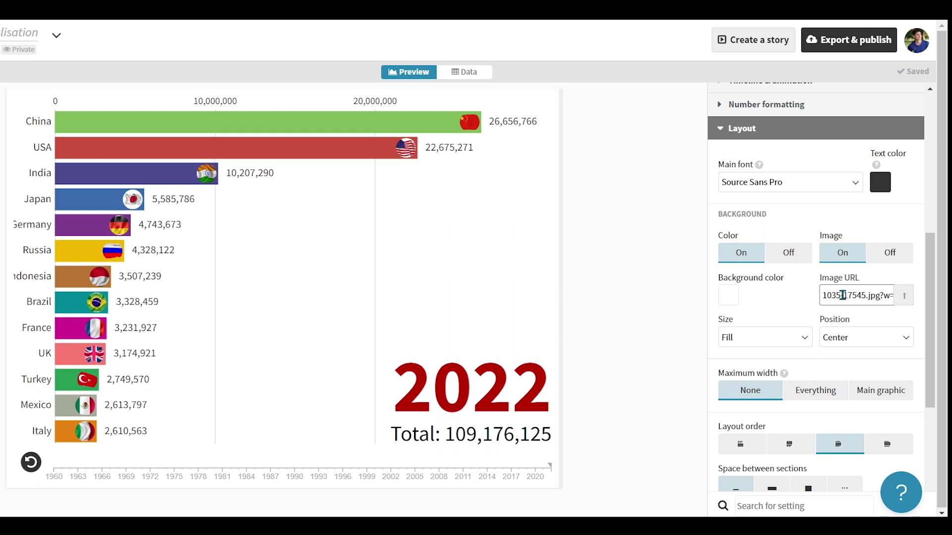
click(800, 302)
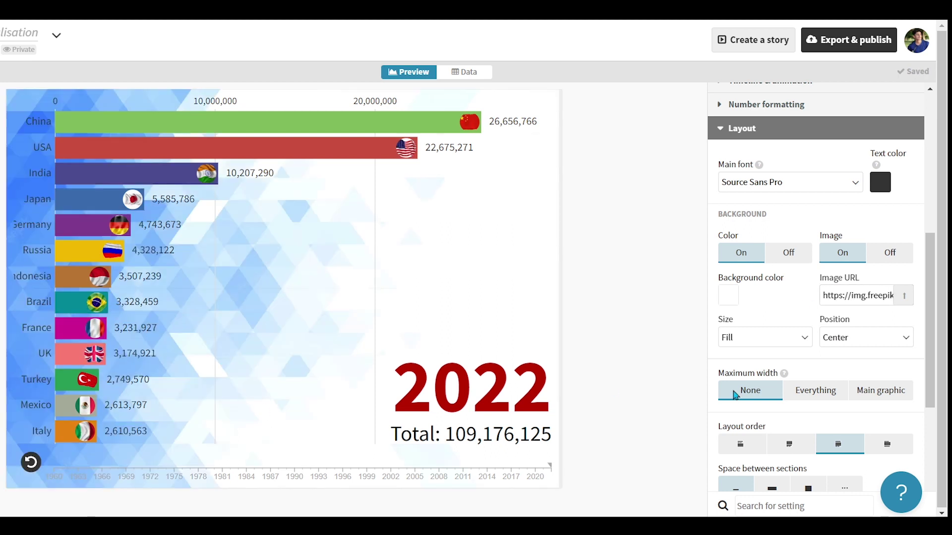
Set the background image's size to Fit and close the layout settings.
scroll(819, 322, down, 2)
click(832, 268)
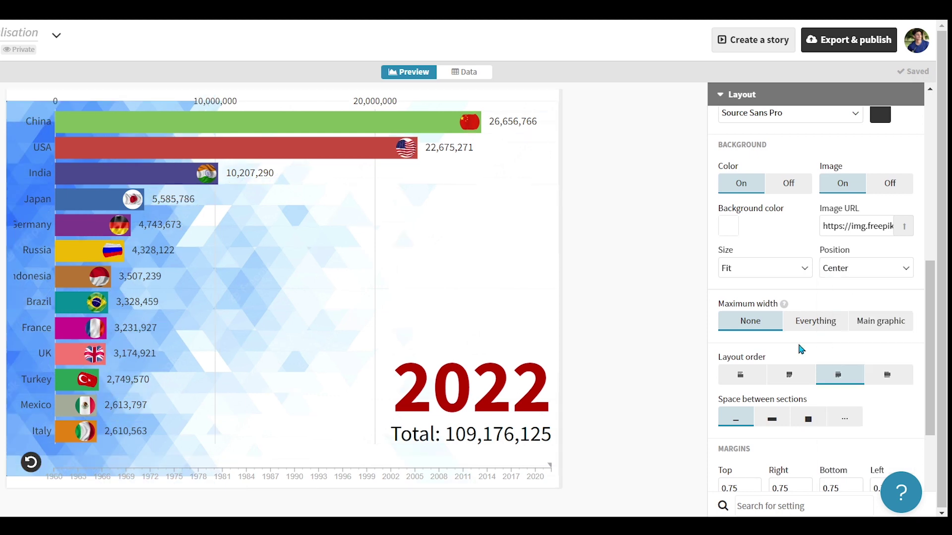
scroll(799, 348, down, 1)
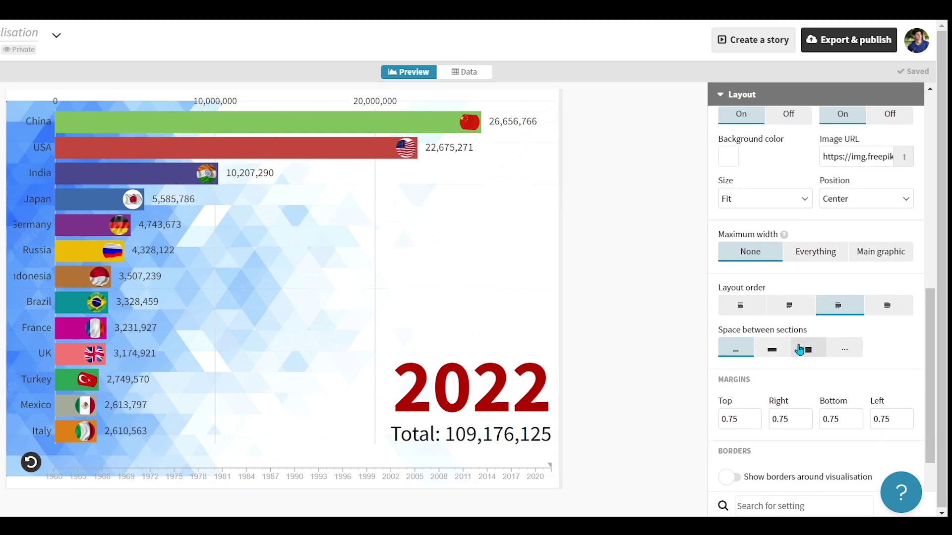
scroll(799, 348, down, 3)
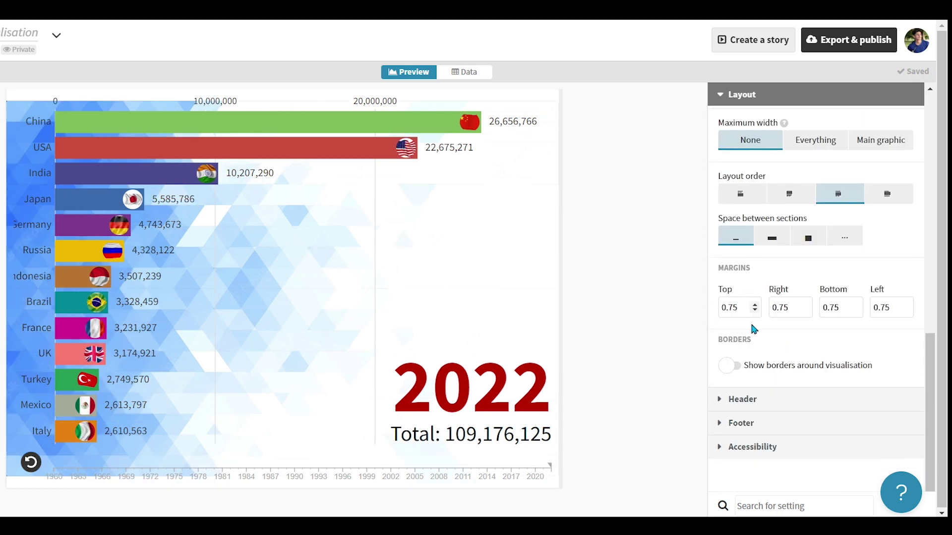
scroll(753, 328, up, 7)
click(720, 158)
Add the centered header title "GDP by countries" to the chart.
click(743, 397)
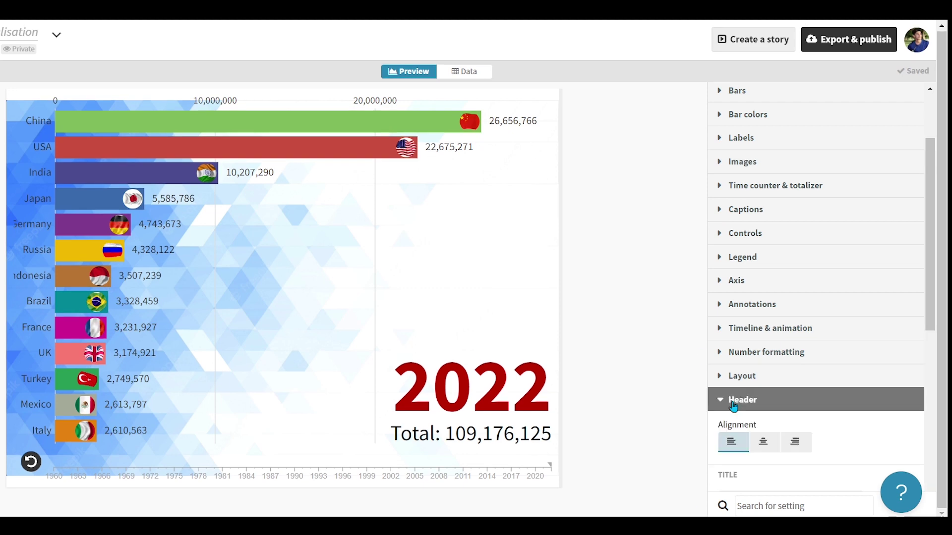
scroll(837, 355, down, 2)
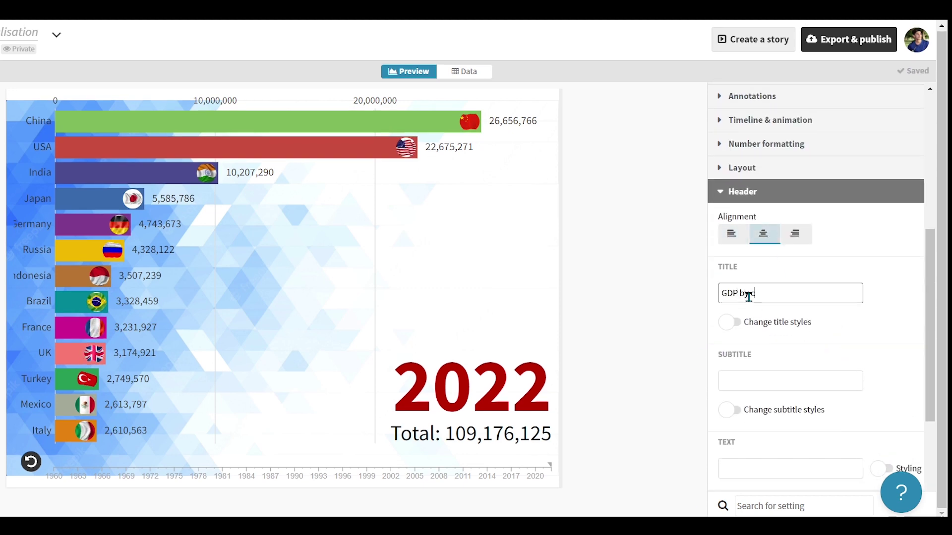
text(tries)
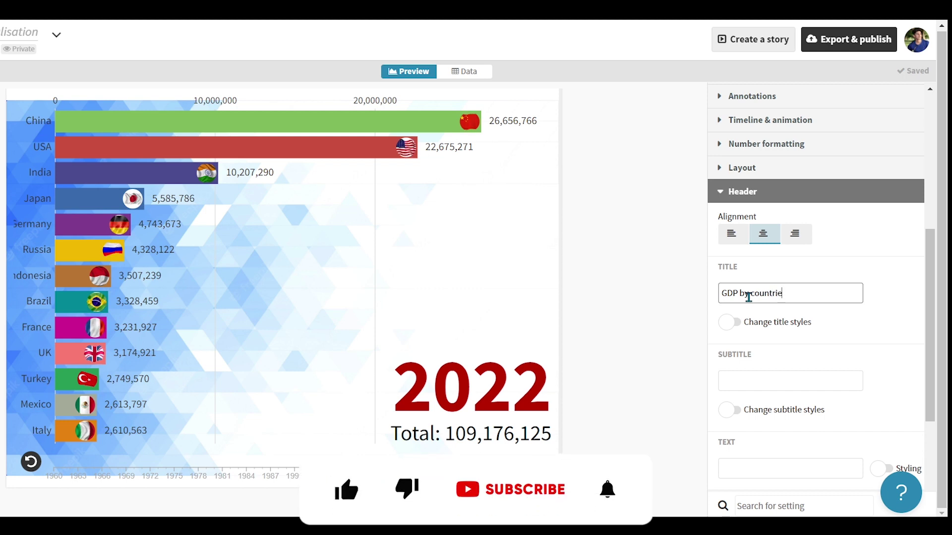
Enable custom styles for the title, choosing the large size and a dark red color.
scroll(737, 256, down, 2)
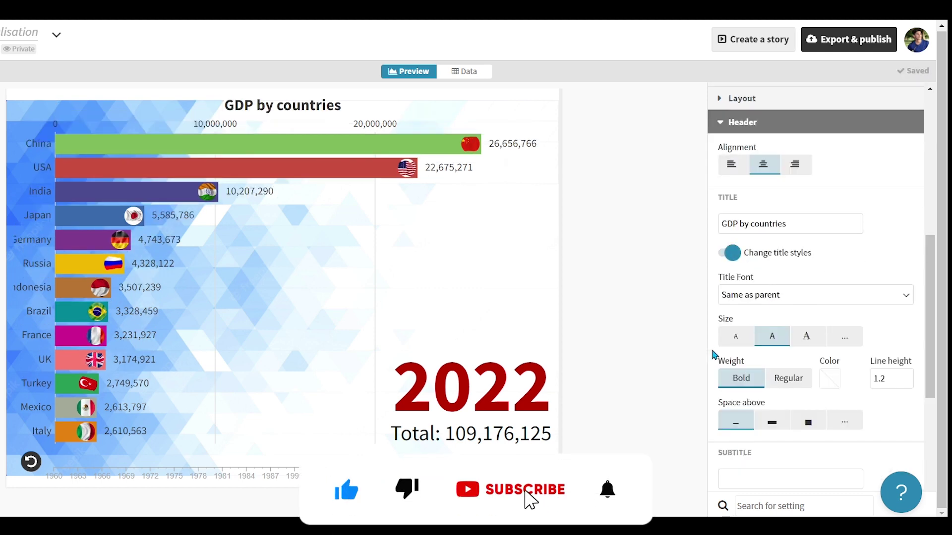
click(805, 345)
scroll(818, 332, down, 2)
click(829, 309)
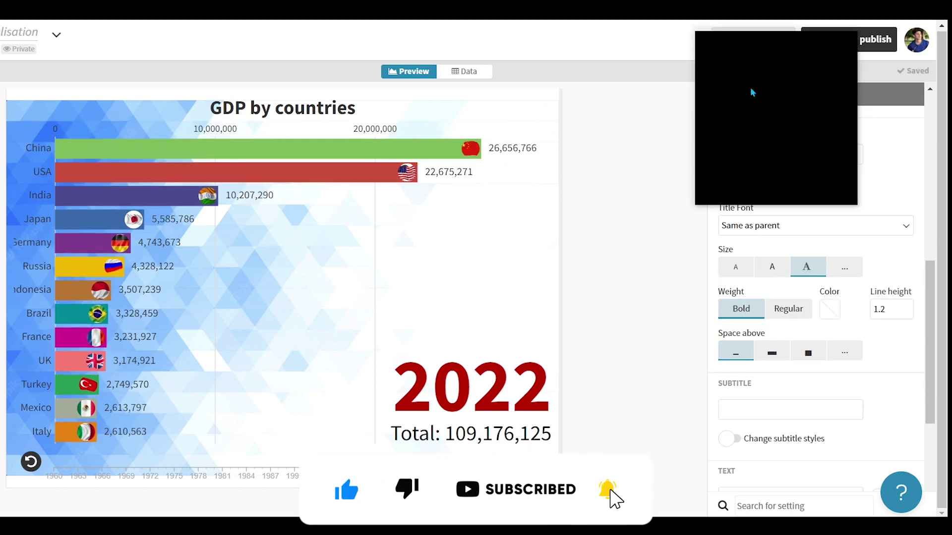
click(880, 103)
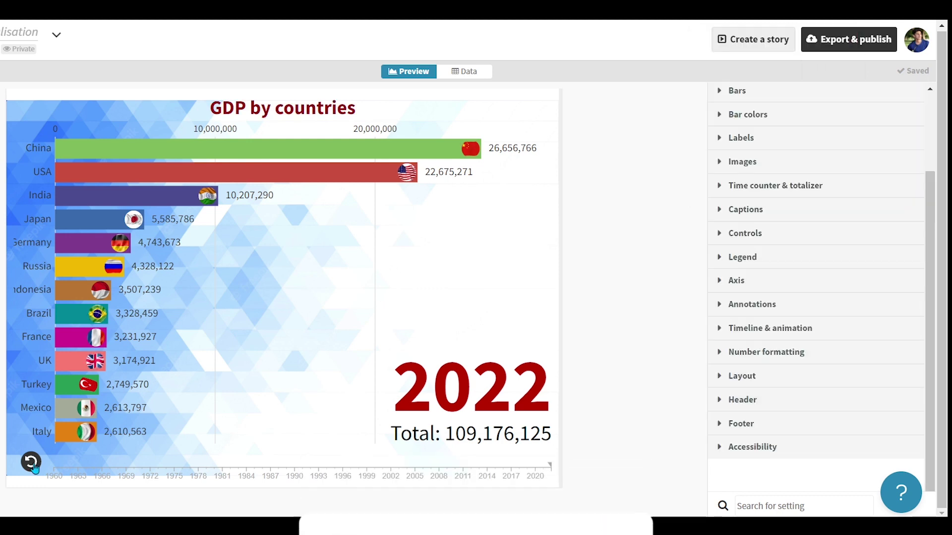
Scrub and play the bar chart race, and open its full preview in a new full-screen window.
drag(71, 472, 195, 474)
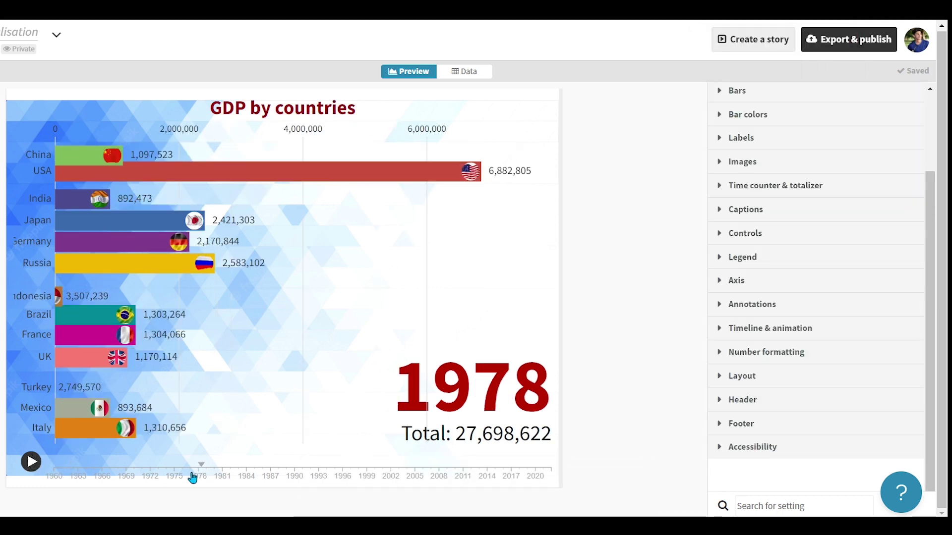
click(30, 461)
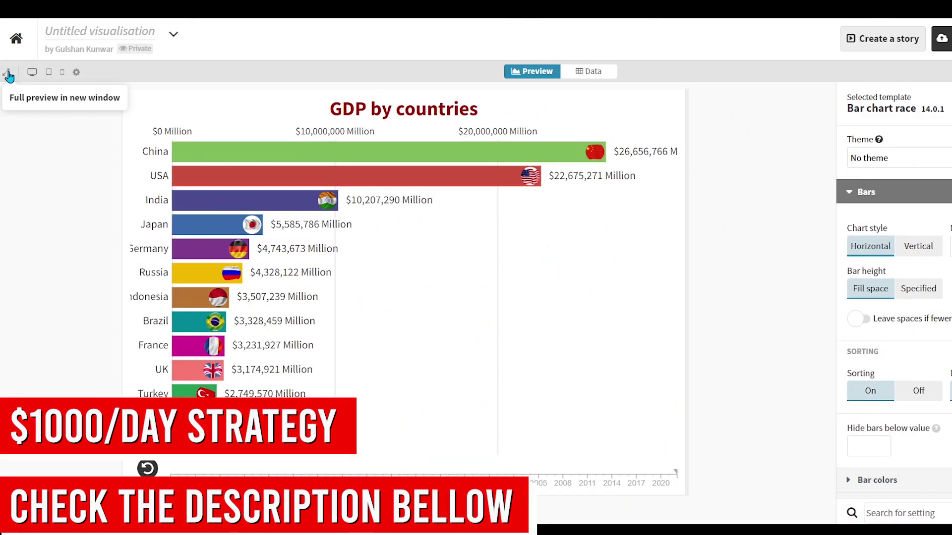
click(9, 75)
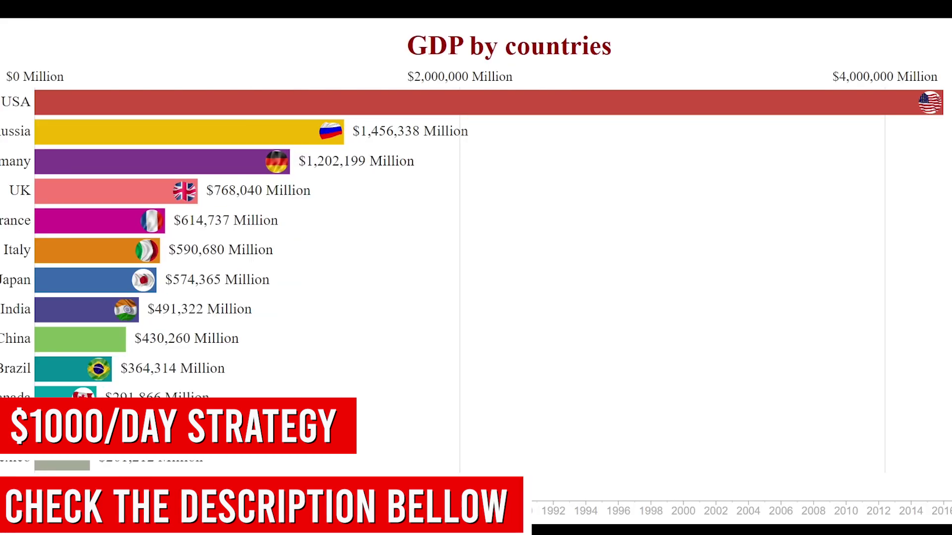
key(alt+f)
key(F11)
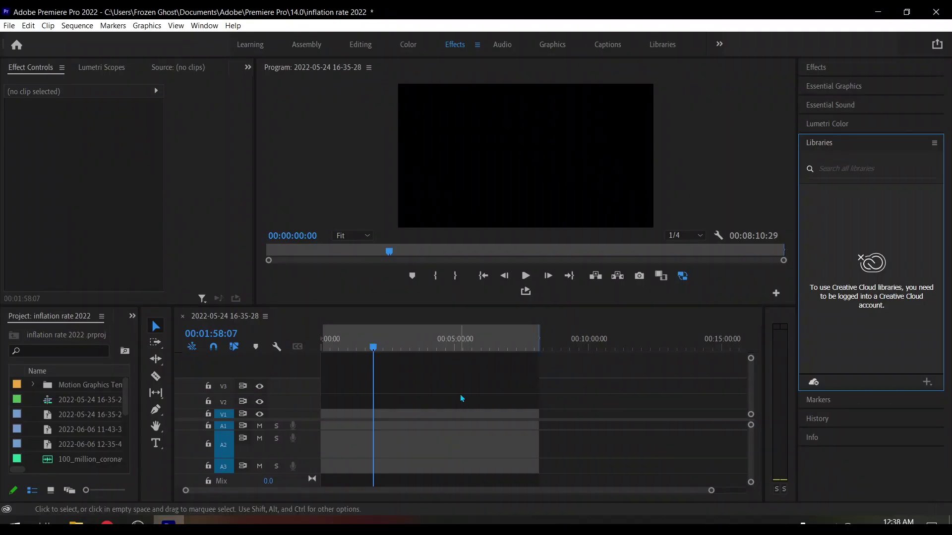
click(440, 414)
drag(520, 218, 347, 427)
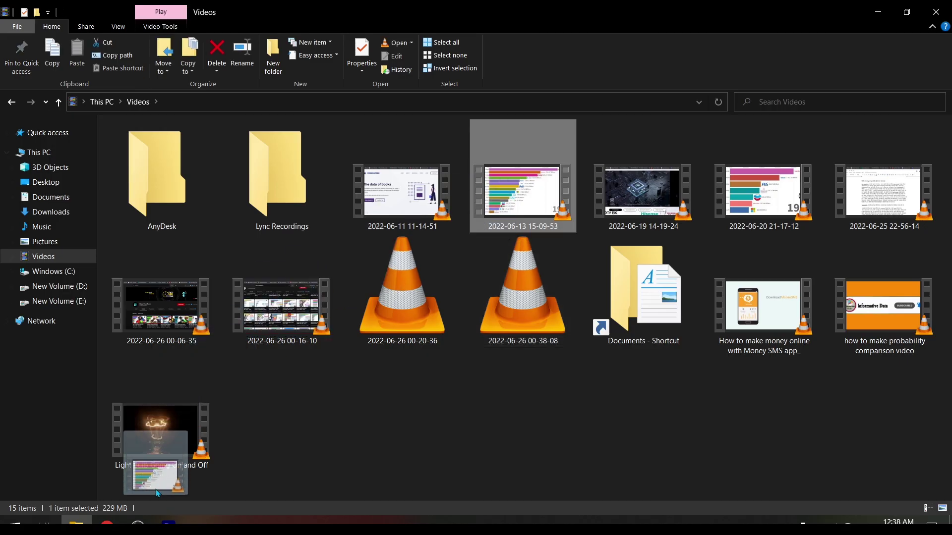
mouse_move(332, 421)
mouse_down()
mouse_move(322, 423)
mouse_move(327, 416)
mouse_up()
Unlink the video clip's original audio and replace it on track A1 with a music file from the Music folder.
right_click(417, 415)
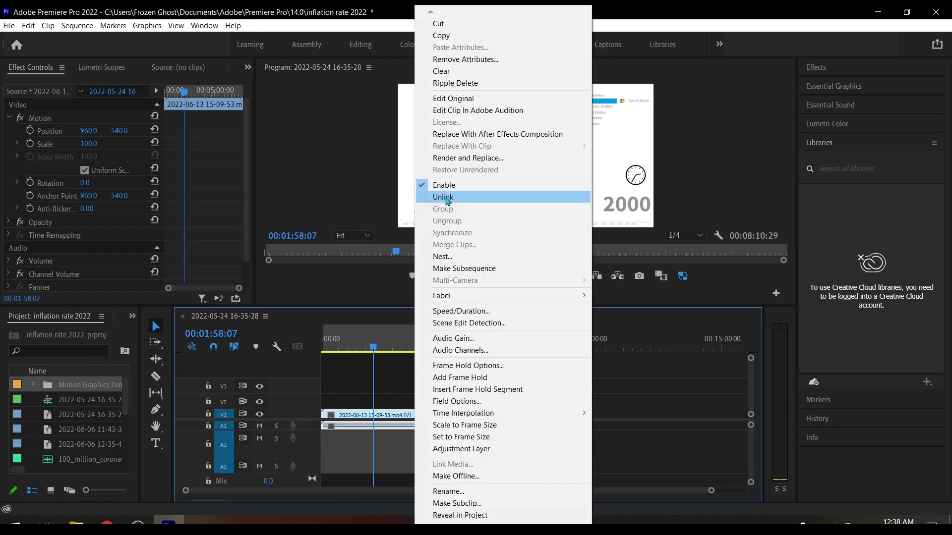
click(446, 197)
click(448, 428)
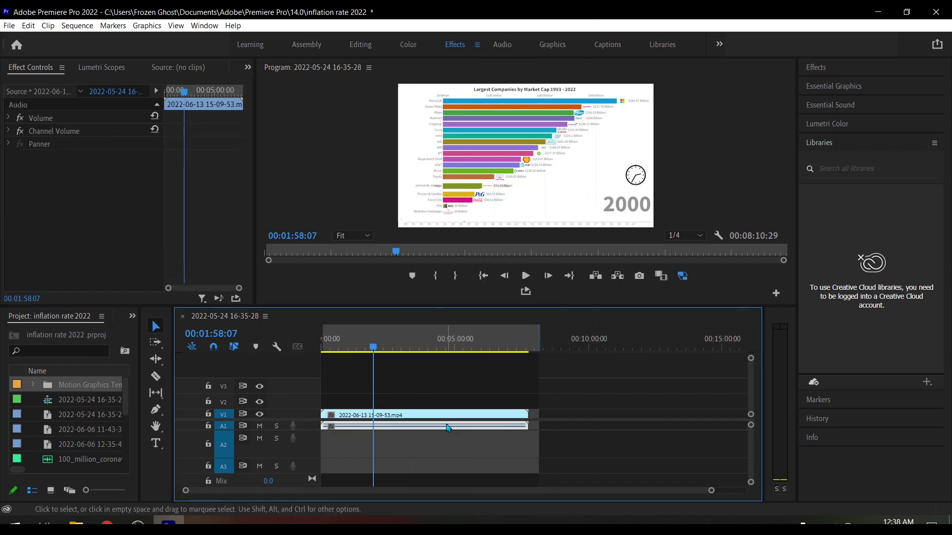
click(389, 442)
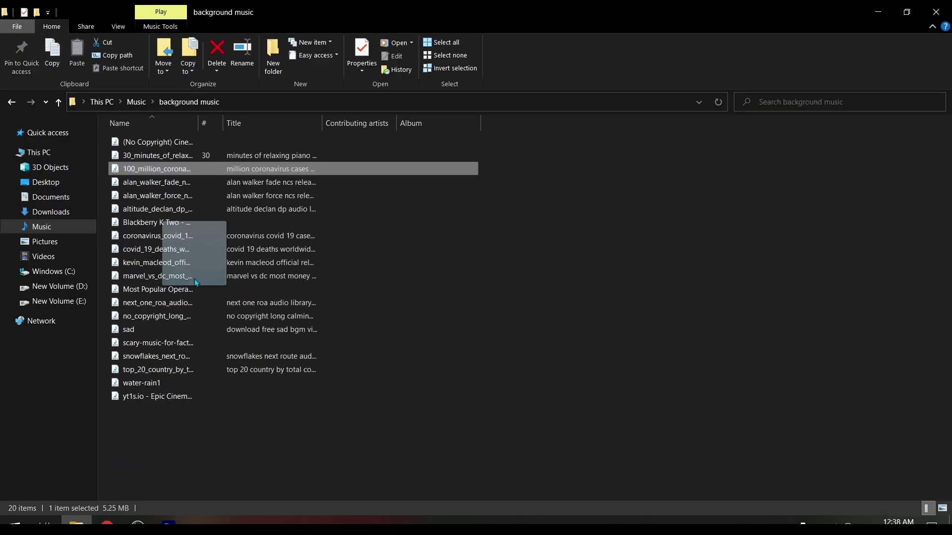
drag(197, 293, 360, 426)
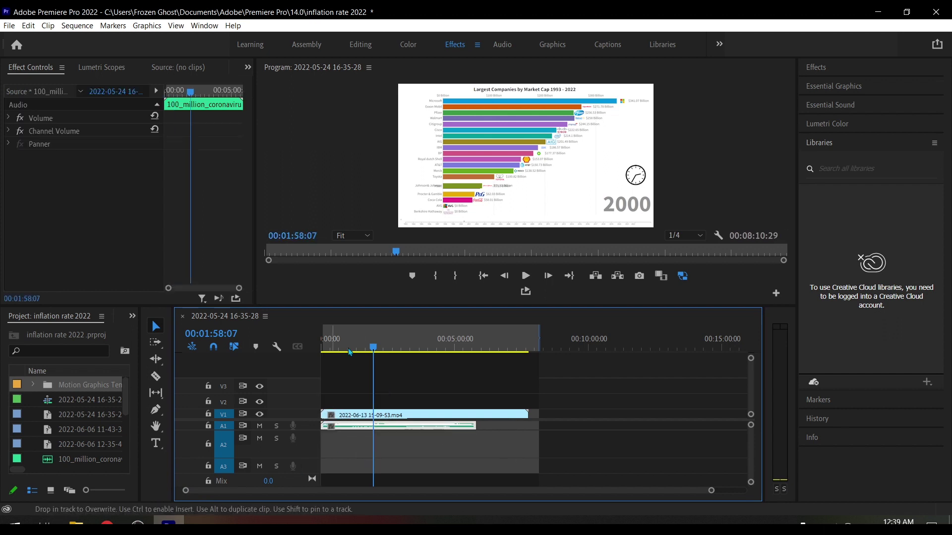
Trim the beginning of the video clip on V1 up to 00:00:03:00, with the clip starting at the sequence start.
click(325, 348)
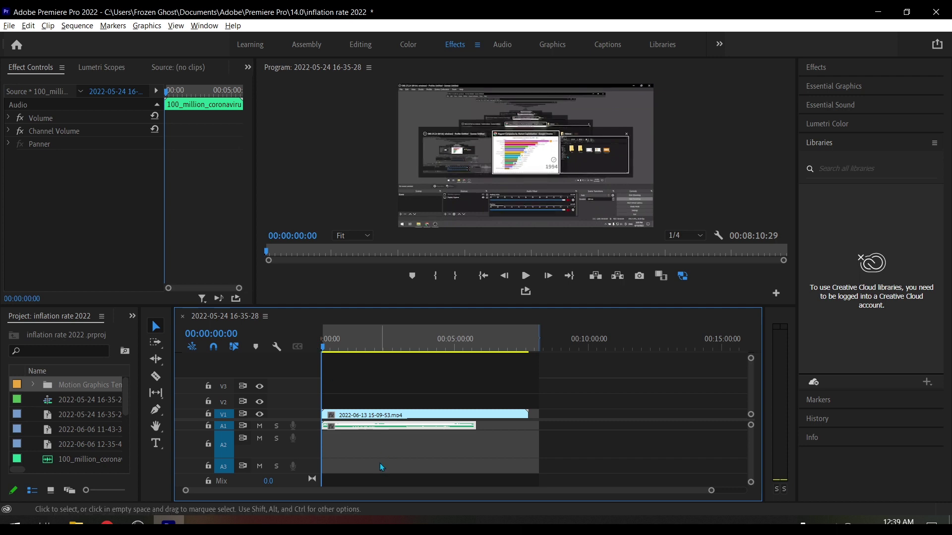
scroll(343, 443, up, 8)
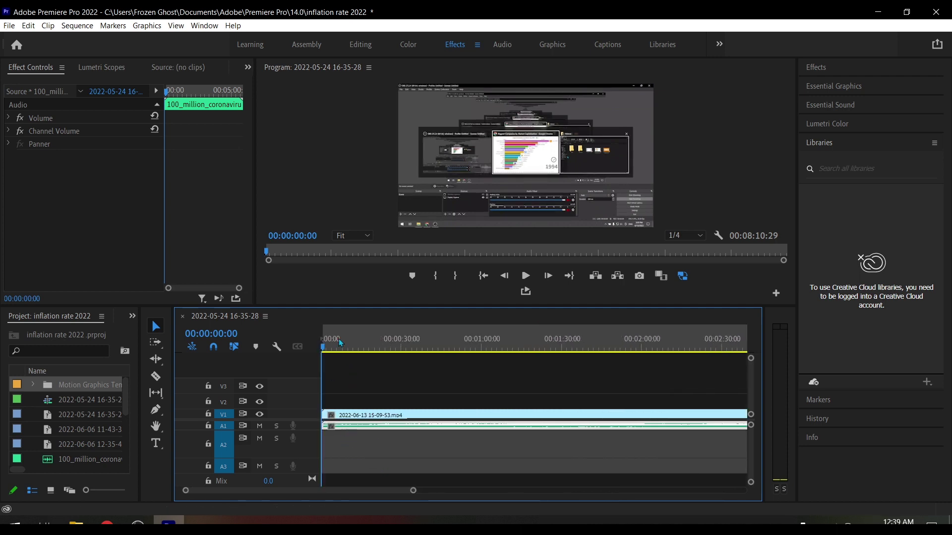
drag(326, 349, 335, 353)
click(331, 419)
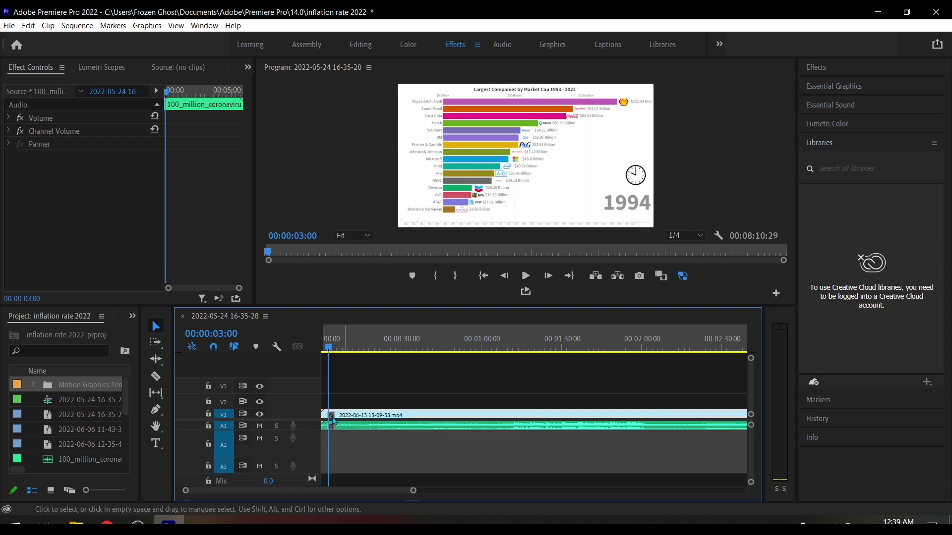
drag(327, 413, 374, 414)
Trim the end of the video clip to 00:07:33:09 and play the sequence from the beginning.
scroll(389, 414, down, 2)
scroll(457, 415, down, 3)
drag(506, 347, 505, 369)
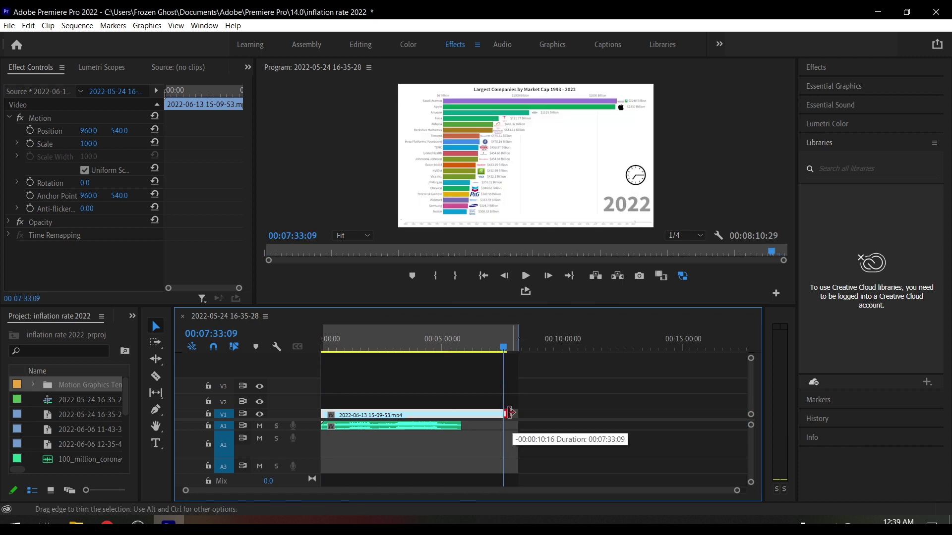
drag(511, 413, 509, 412)
drag(389, 344, 289, 357)
key(space)
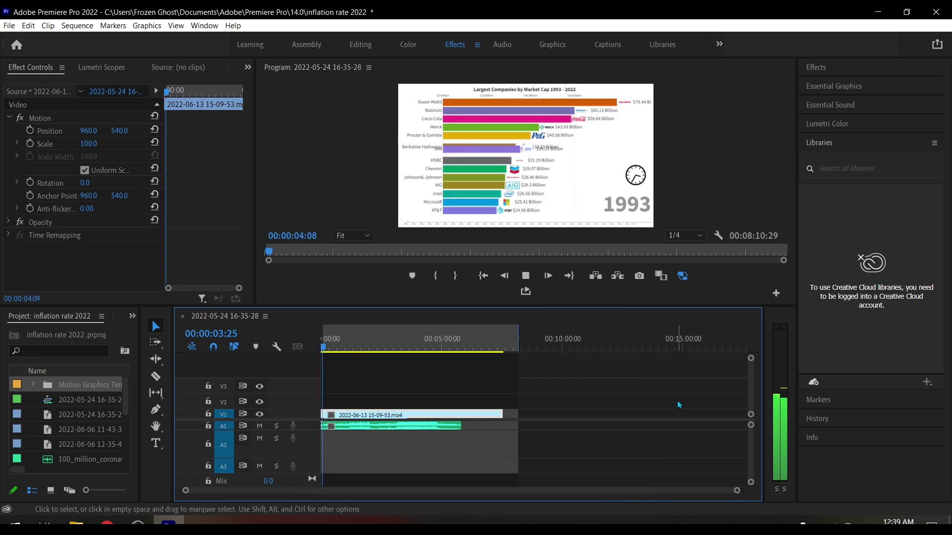
key(ctrl+m)
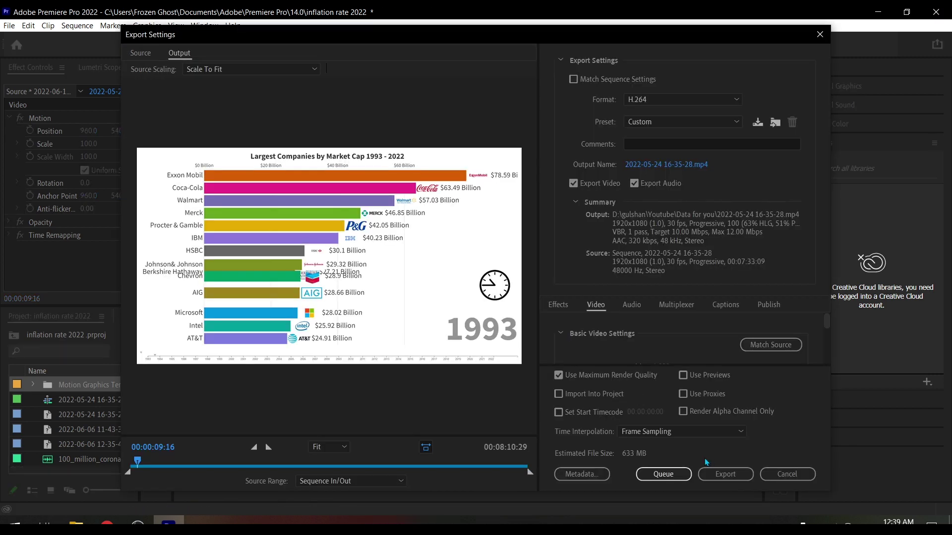
click(731, 476)
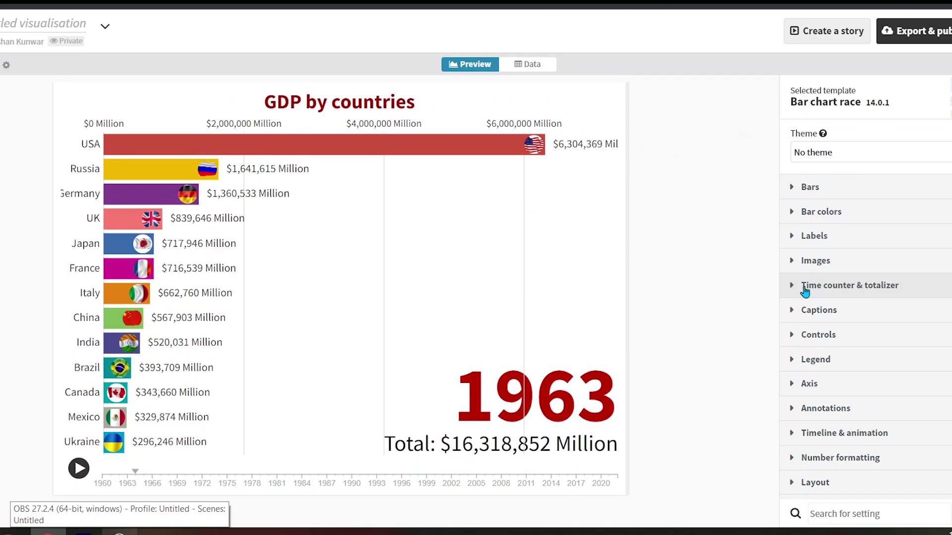
Switch to Flourish, hide the current time counter and the total in the GDP bar chart race, and show the preview full screen.
click(802, 293)
scroll(803, 282, down, 1)
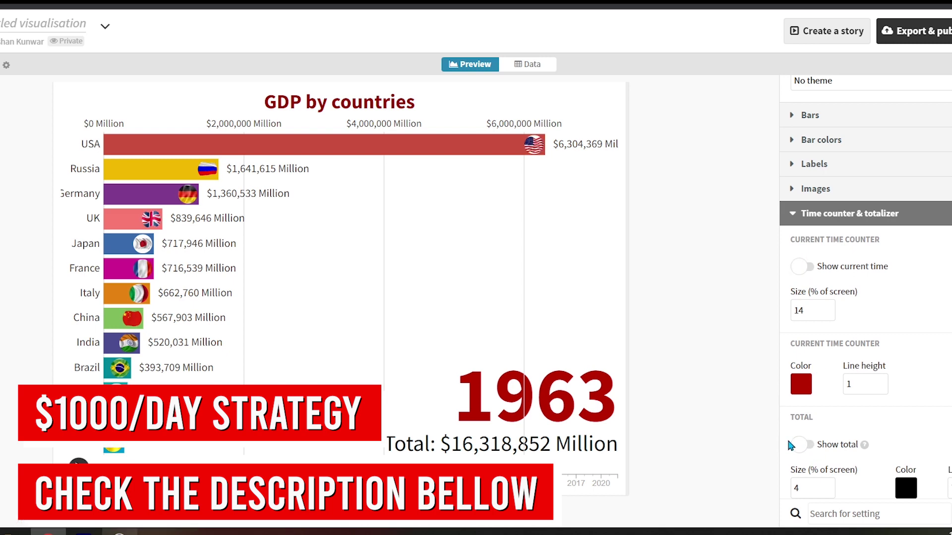
scroll(818, 347, down, 4)
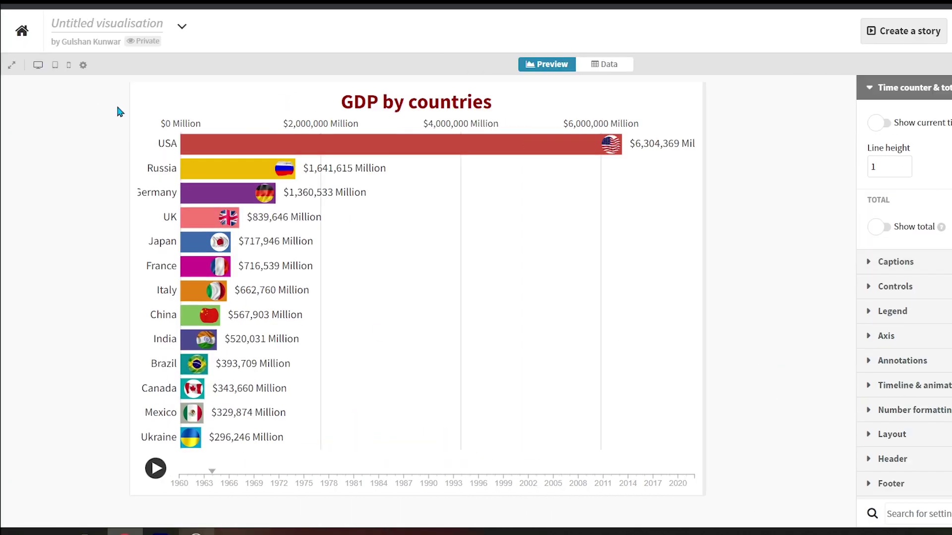
click(12, 65)
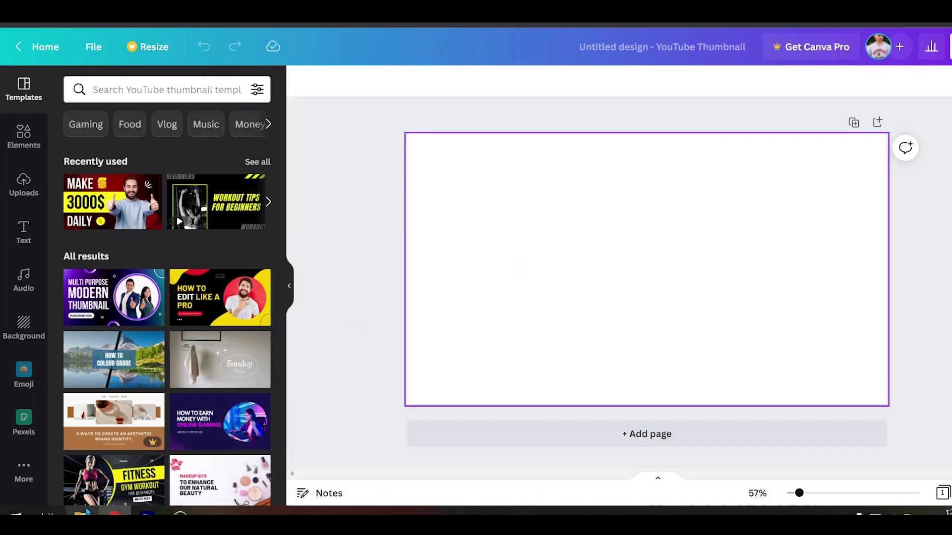
Switch to the blank Canva YouTube thumbnail, add the bar chart screenshot from the file folder, and enlarge it past the page edges.
click(81, 514)
drag(520, 474, 476, 310)
drag(333, 164, 276, 128)
drag(705, 369, 803, 425)
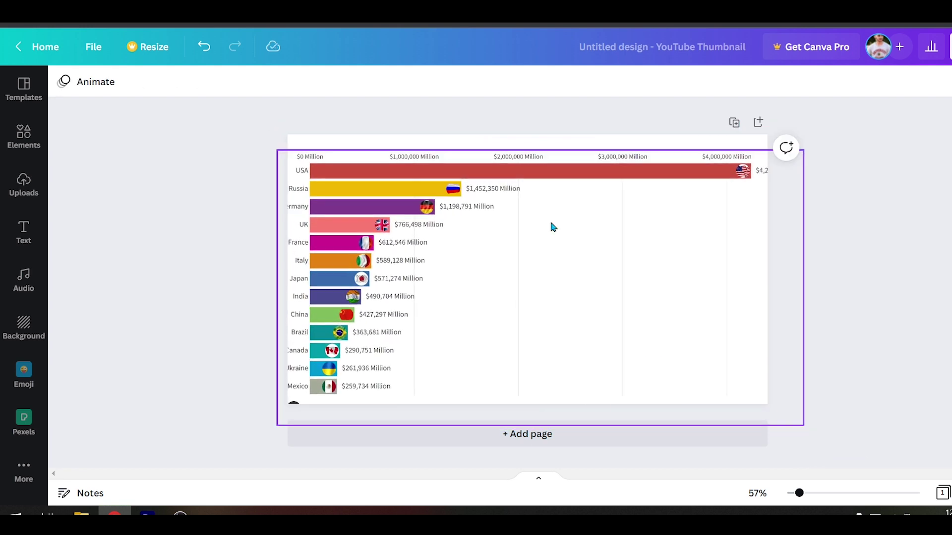
Add a large "Top 10" text in the chart's empty upper-right area and set its font to Alegreya Sans SC Black.
key(t)
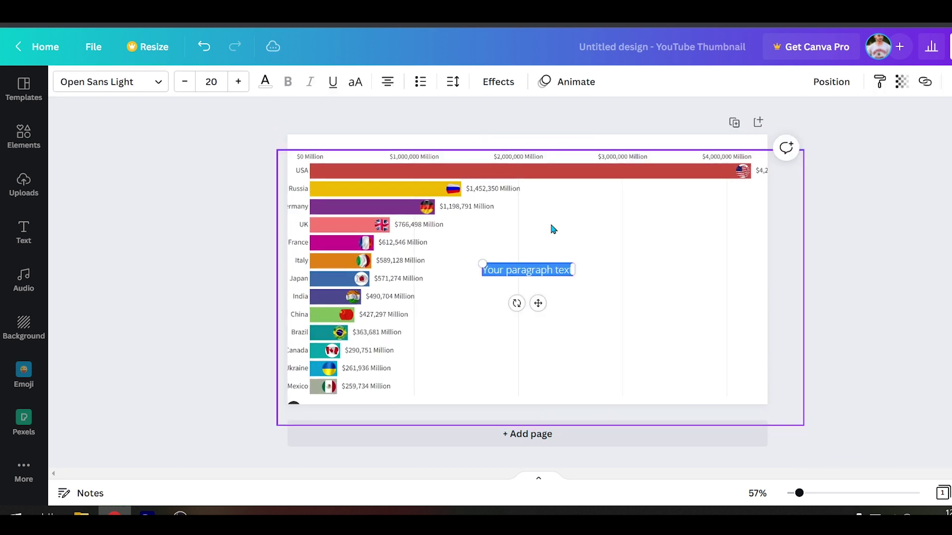
click(518, 274)
double_click(518, 272)
text(Top 10)
drag(513, 263, 411, 225)
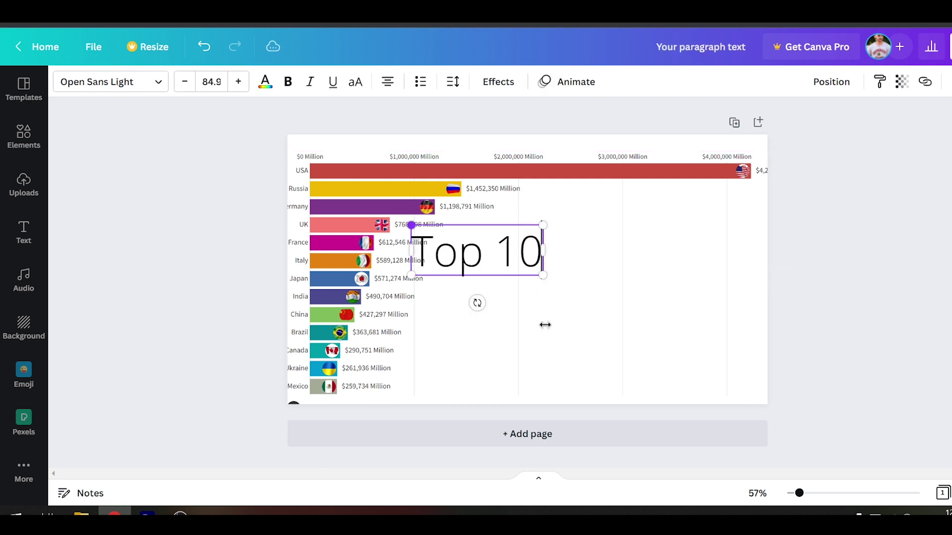
click(546, 325)
drag(491, 259, 677, 213)
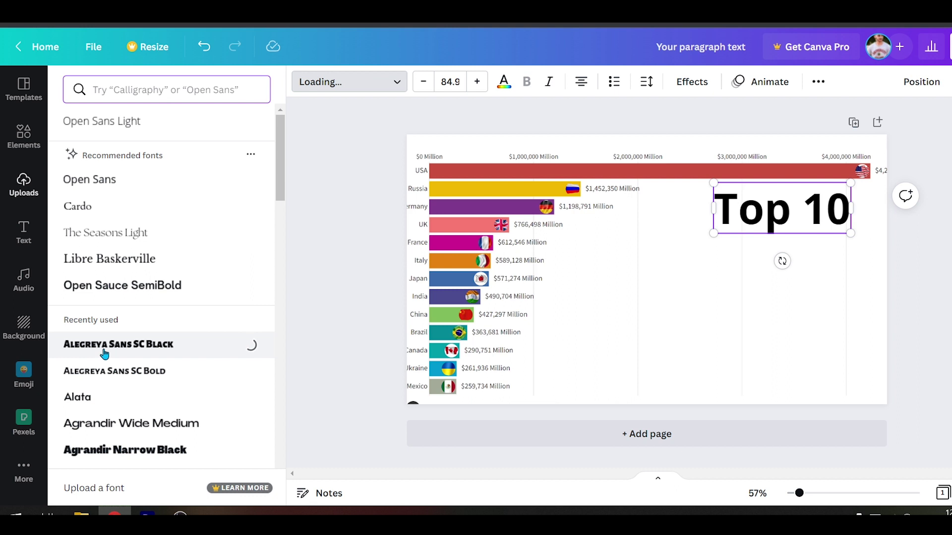
Add a matching "Country" text directly below "Top 10" and scale it to font size 103.
click(841, 274)
click(699, 209)
drag(720, 182, 749, 170)
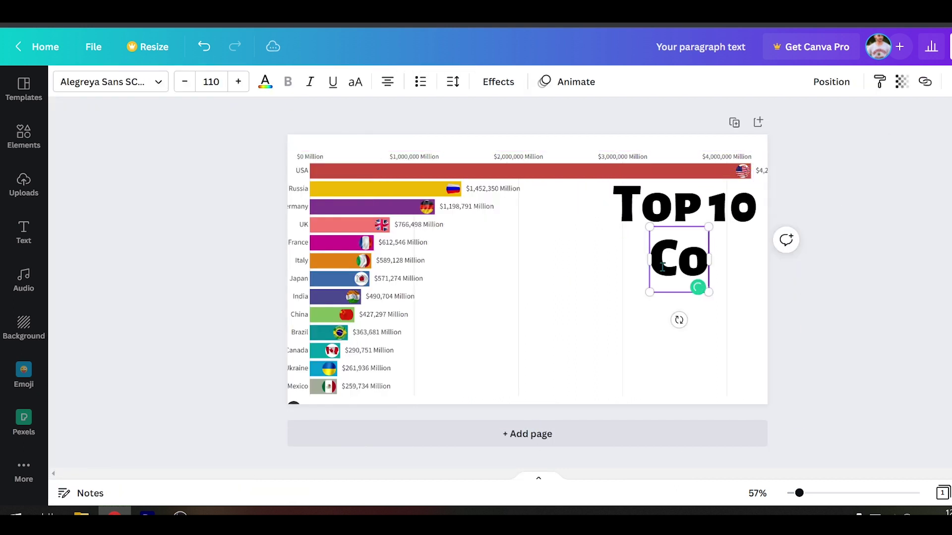
text(untry)
drag(591, 298, 544, 302)
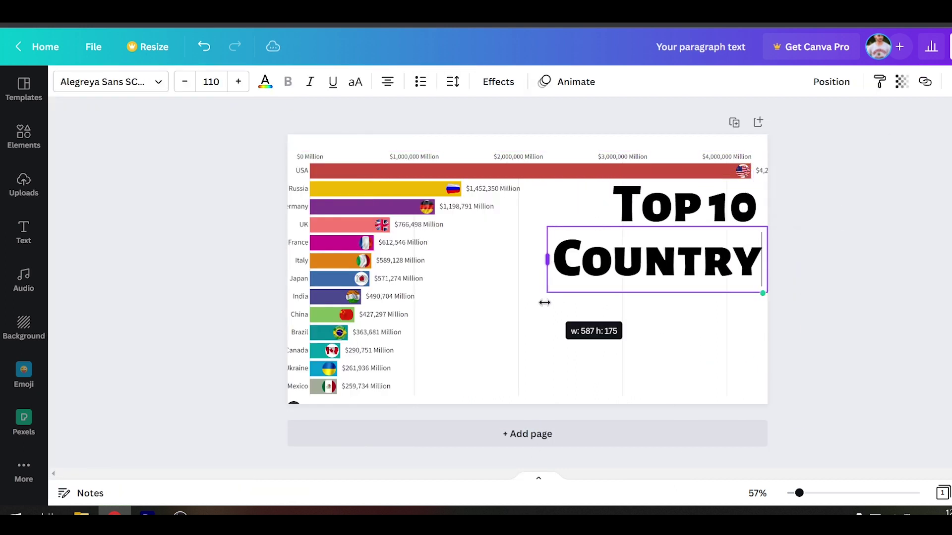
drag(548, 226, 560, 230)
Duplicate the "Country" text below itself and change the copy's wording to "GDP".
drag(669, 268, 647, 297)
click(593, 277)
double_click(648, 294)
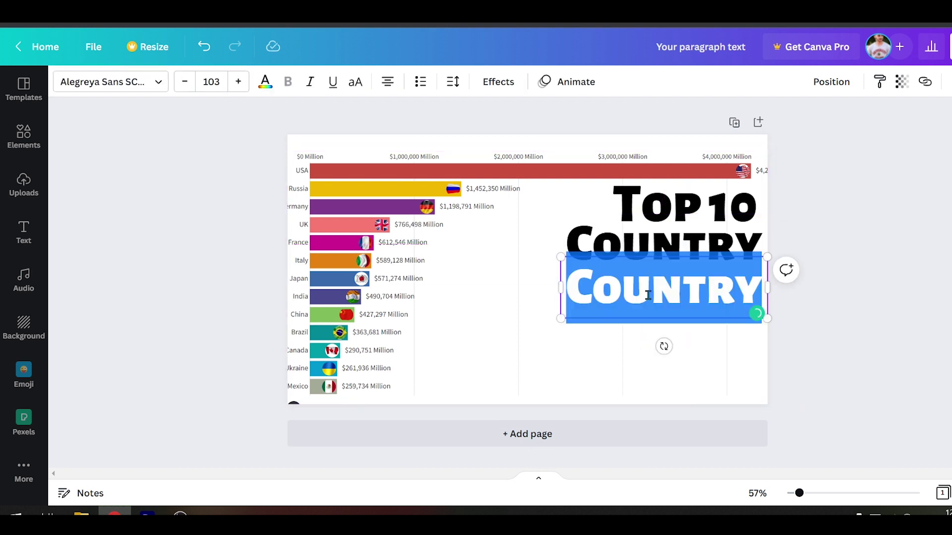
text(GDP)
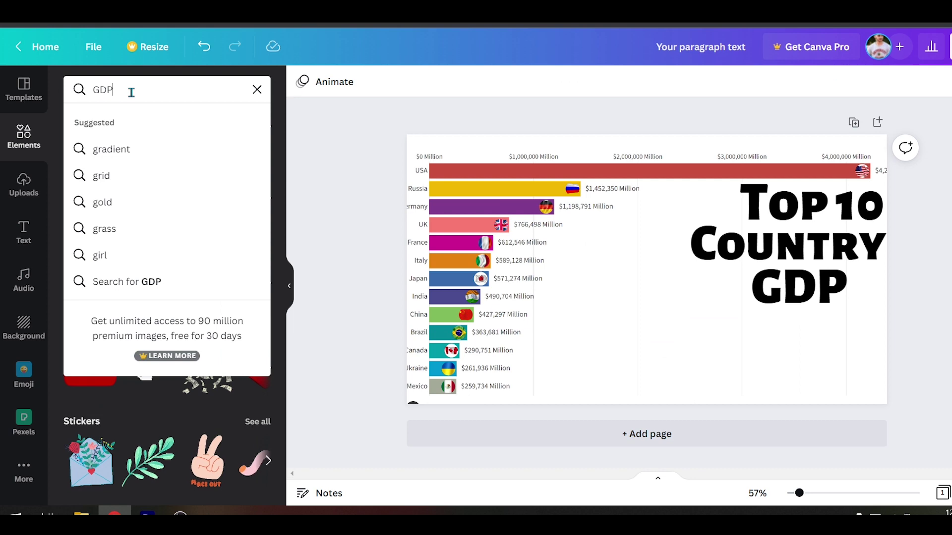
Search the elements for GDP, switch to Economy suggestions, and place the globe, books and money graphic below the title texts.
key(Return)
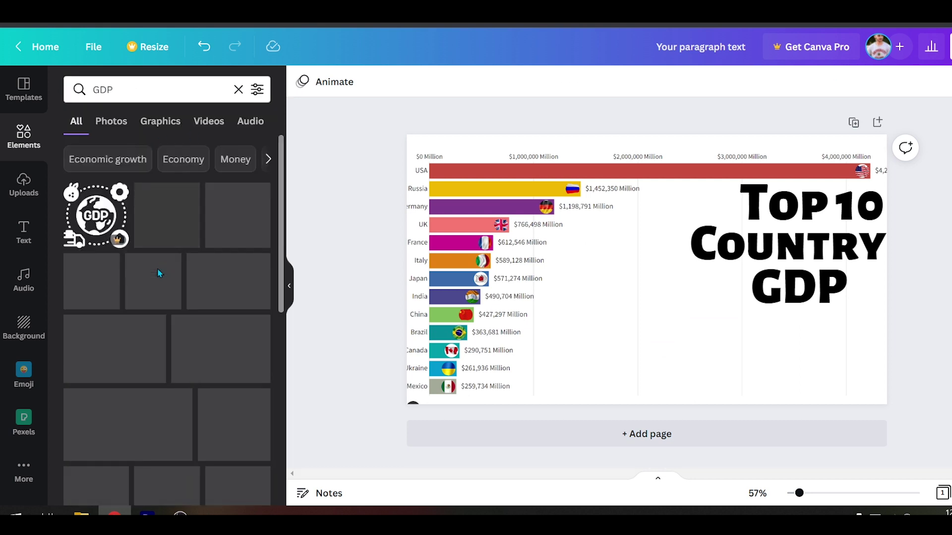
scroll(186, 331, down, 2)
scroll(186, 332, down, 3)
scroll(186, 297, up, 5)
click(181, 160)
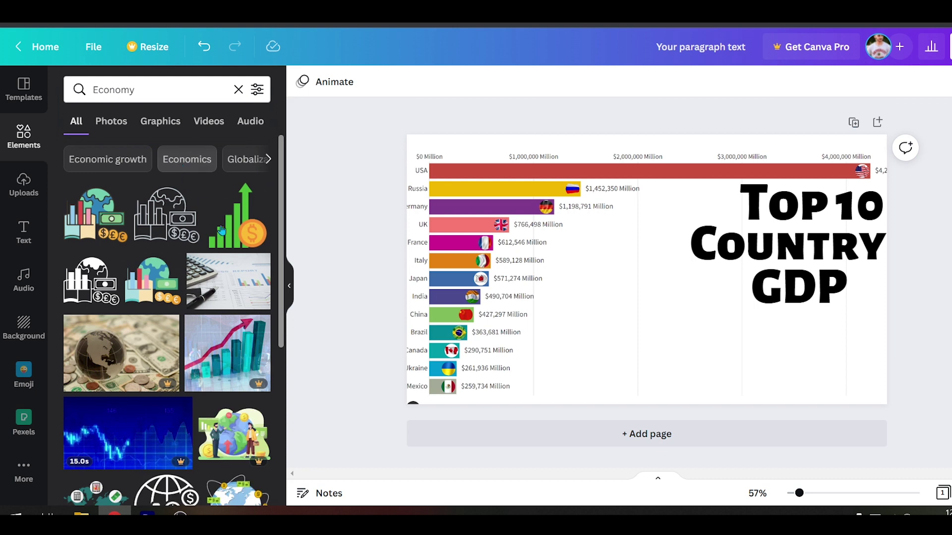
click(91, 222)
drag(712, 319, 703, 346)
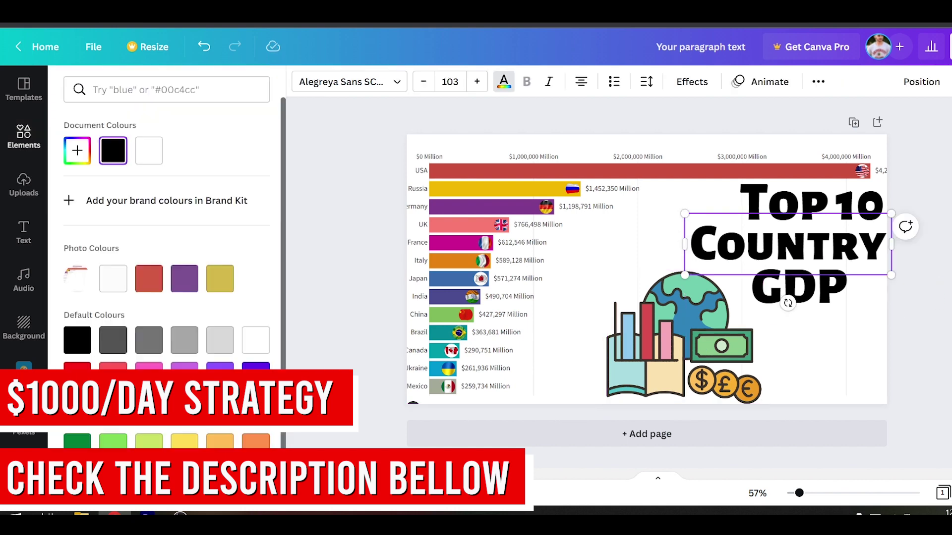
Recolour the "Country" text dark blue and place the green growth chart with dollar coin graphic in the thumbnail's lower-right corner.
click(255, 411)
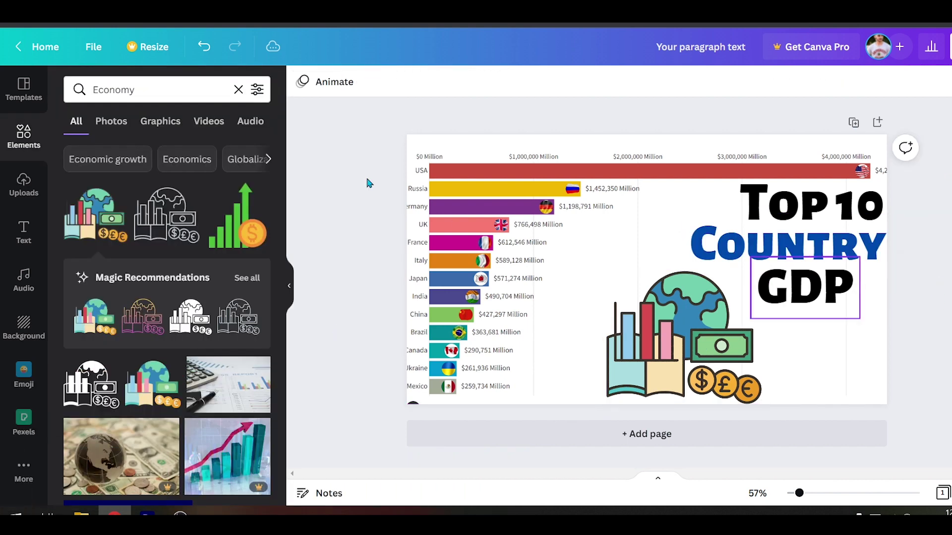
click(244, 217)
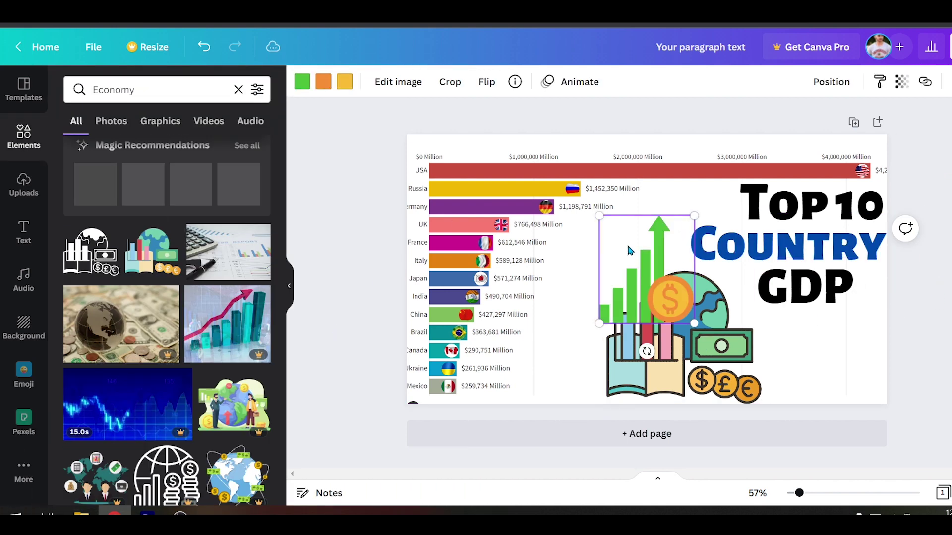
drag(644, 256, 828, 331)
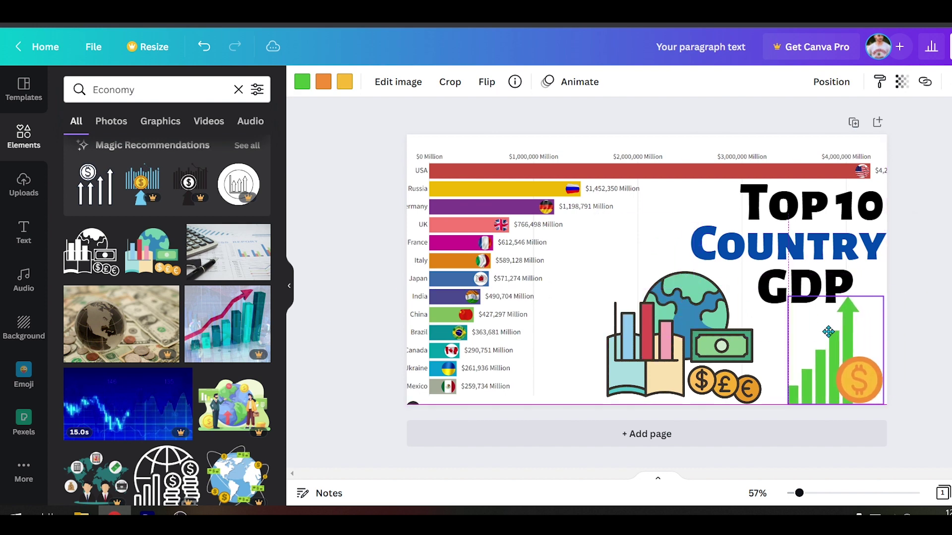
click(912, 322)
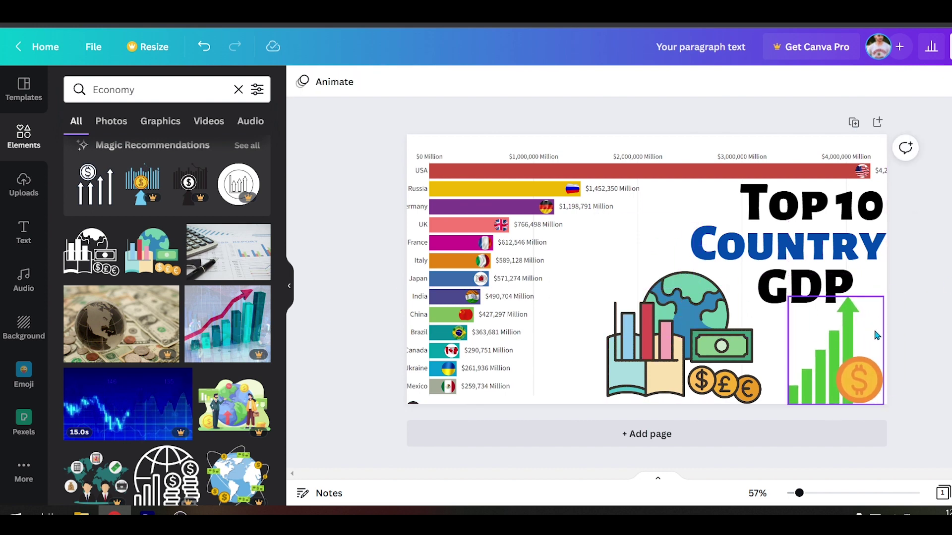
click(841, 345)
drag(841, 346, 842, 345)
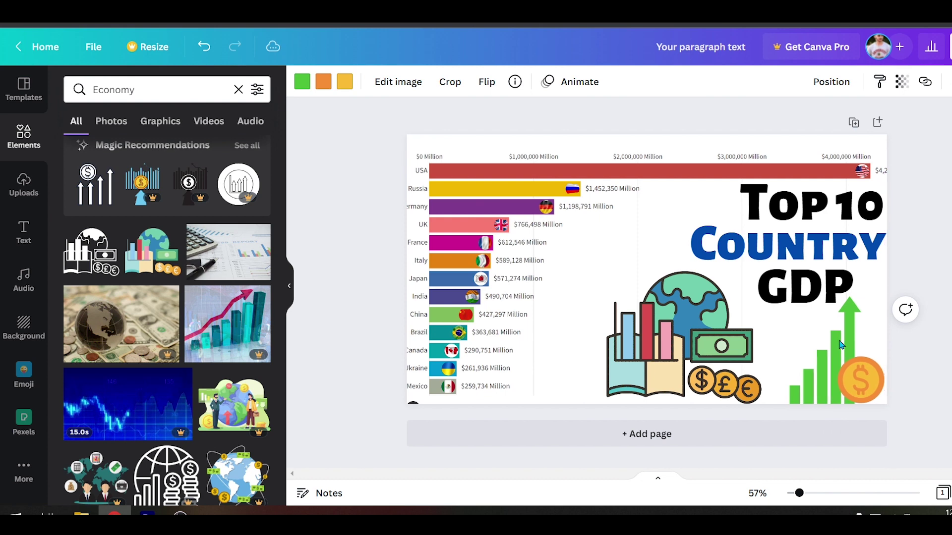
Open the thumbnail design's download options.
click(948, 46)
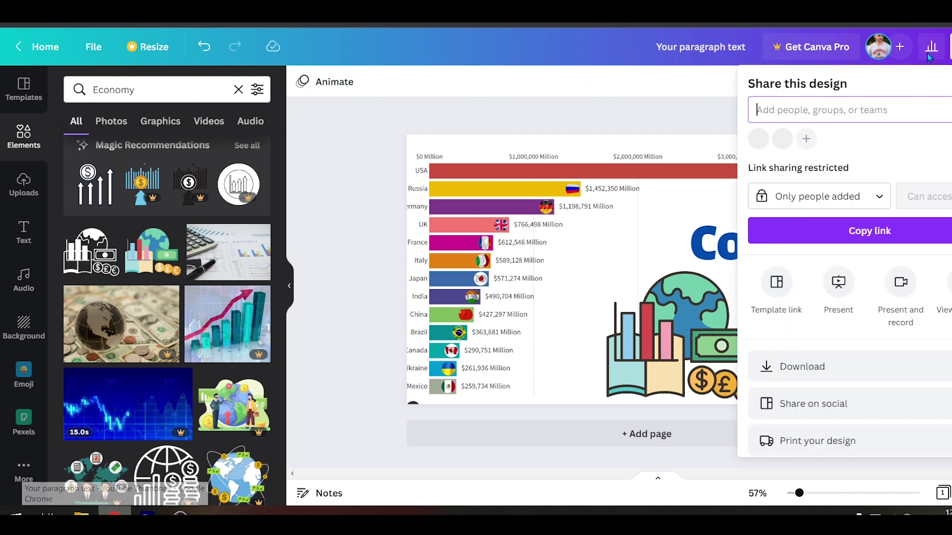
click(813, 367)
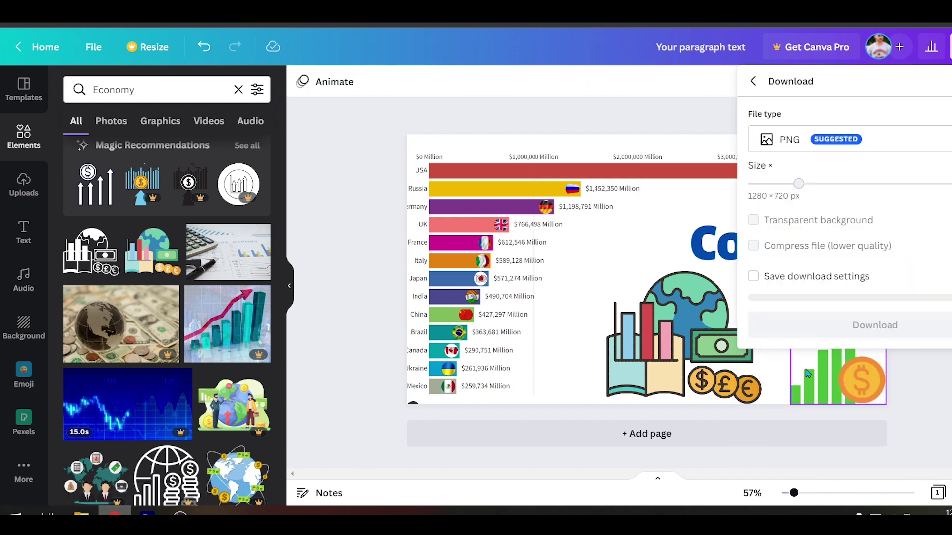
click(712, 86)
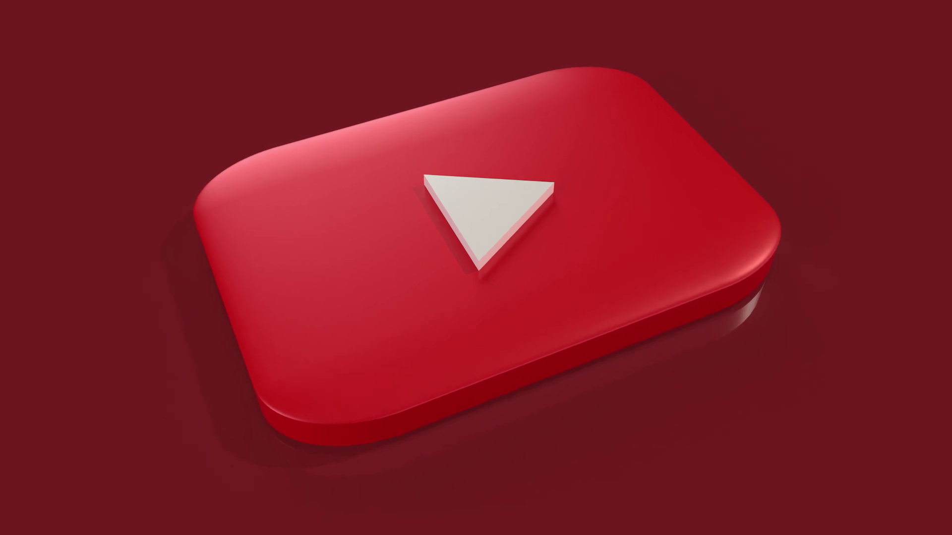